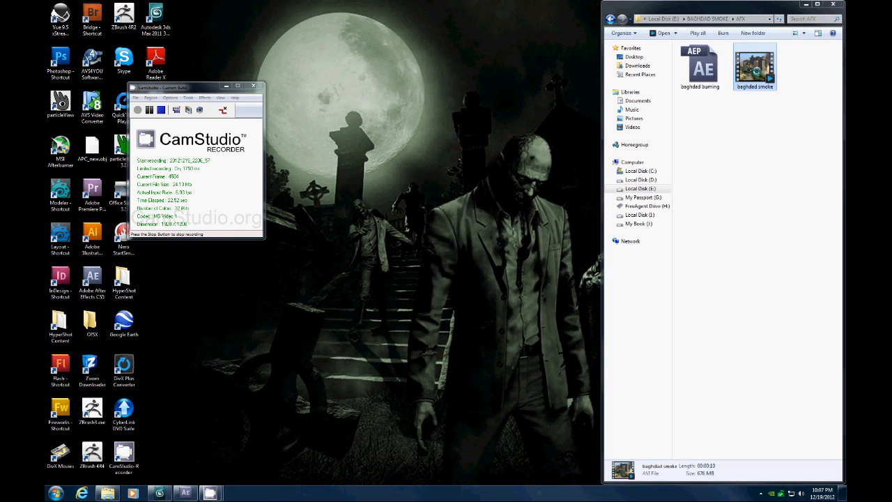
Play the baghdad smoke video, scrub through it to examine the helicopter, smoke and explosion effects, and close the player
double_click(754, 66)
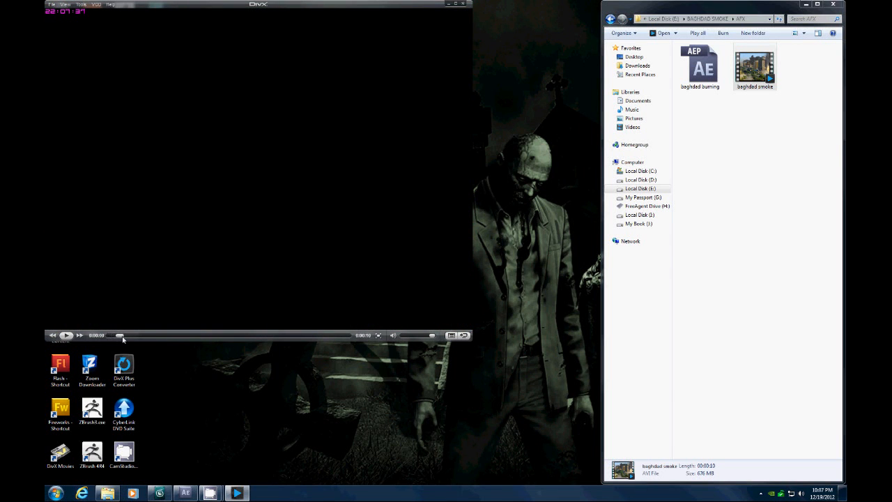
click(70, 335)
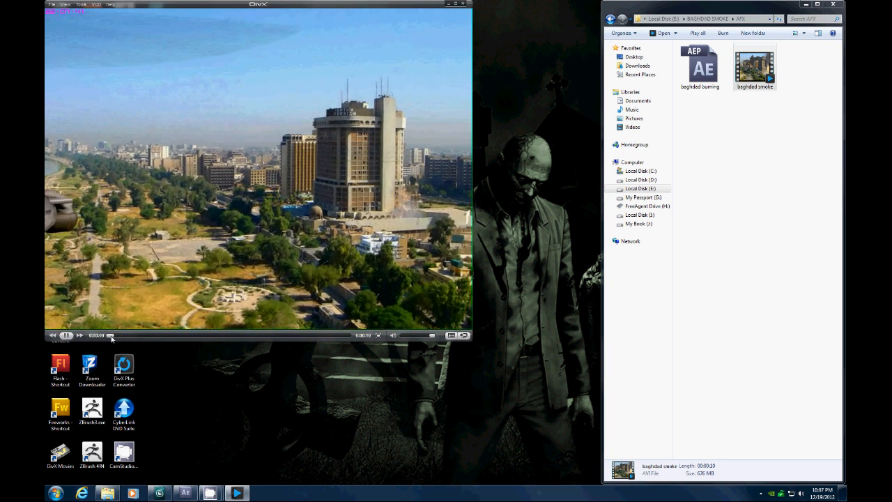
key(space)
drag(133, 339, 168, 337)
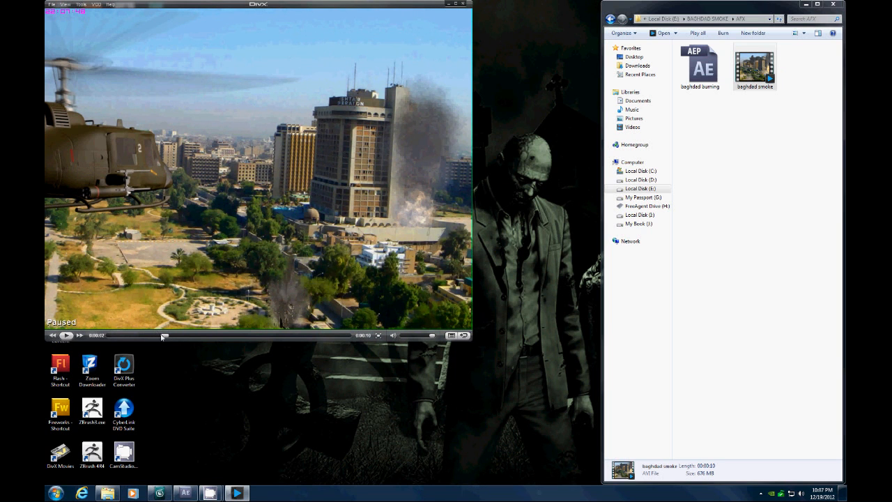
drag(161, 337, 167, 336)
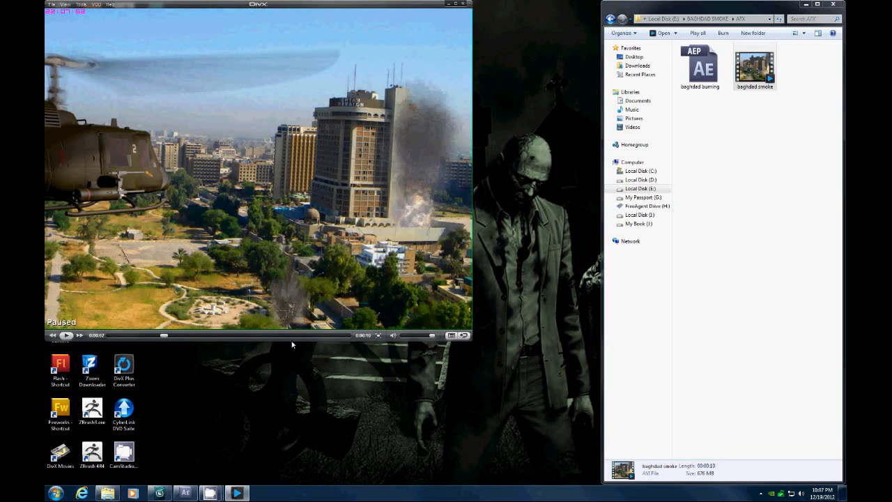
drag(165, 337, 223, 335)
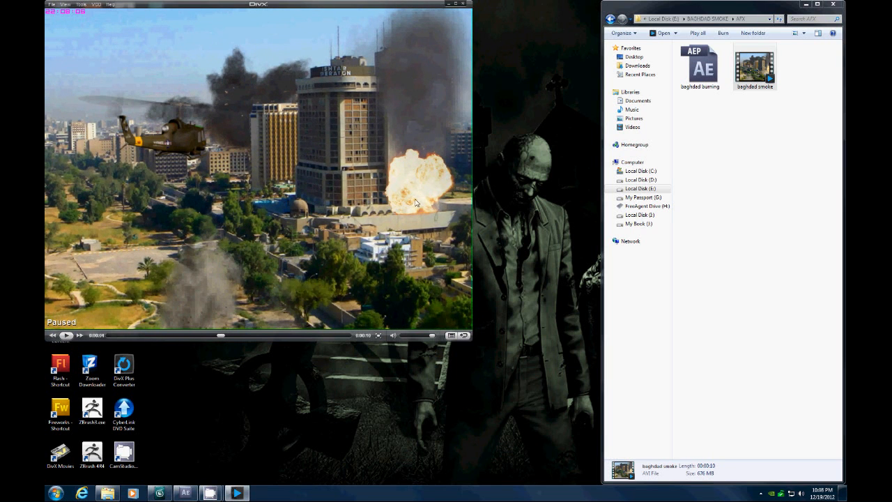
drag(220, 336, 362, 324)
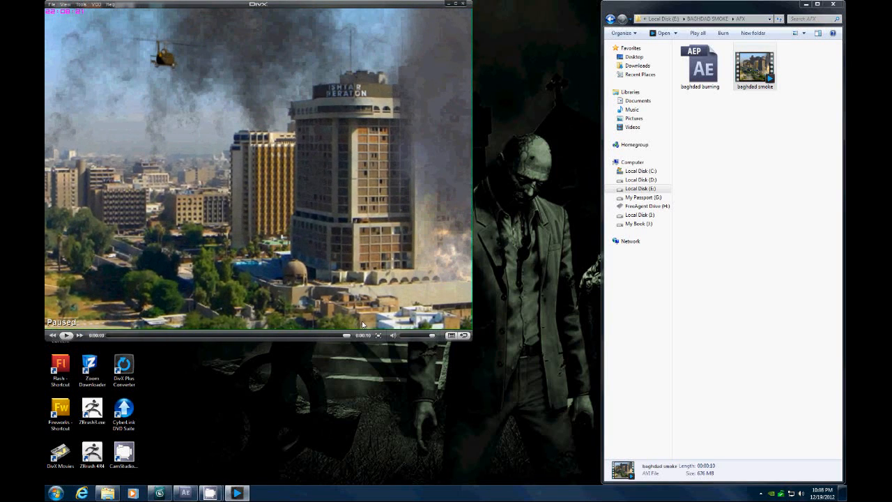
click(463, 5)
Switch to After Effects and import the JPEG sequence starting at baghdad0001 from the jpg folder inside baghdad smoke tut
click(185, 492)
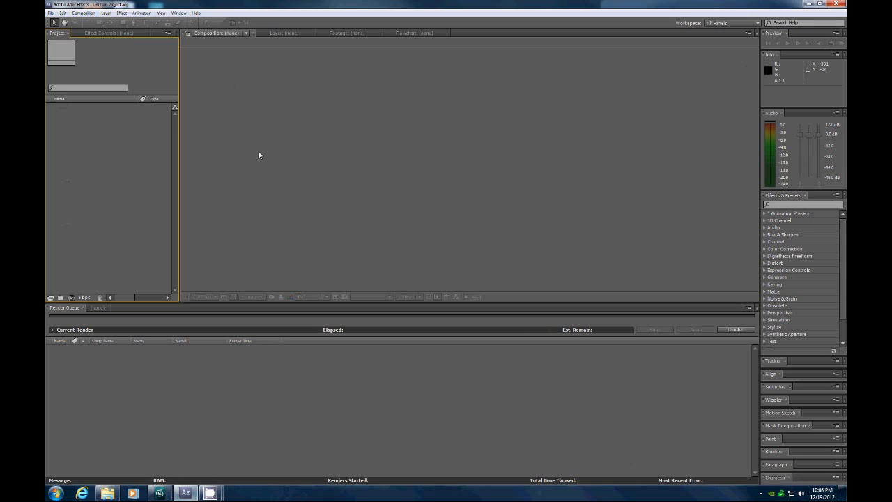
click(51, 13)
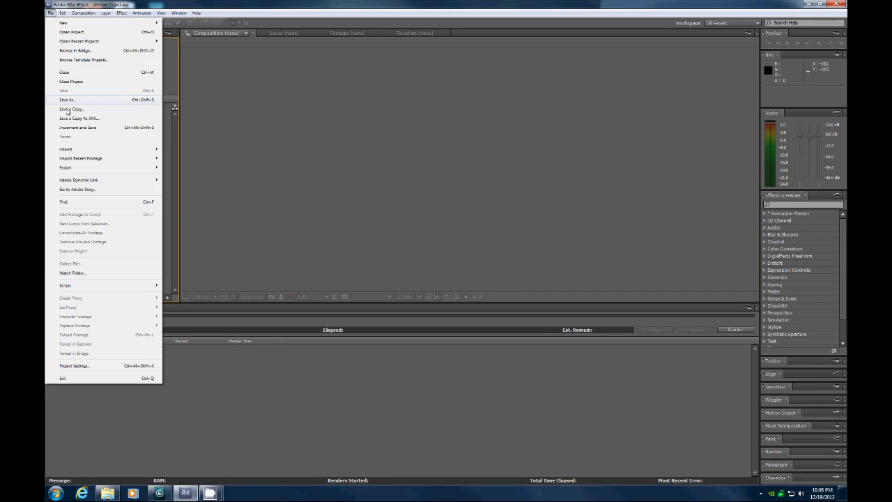
mouse_move(67, 148)
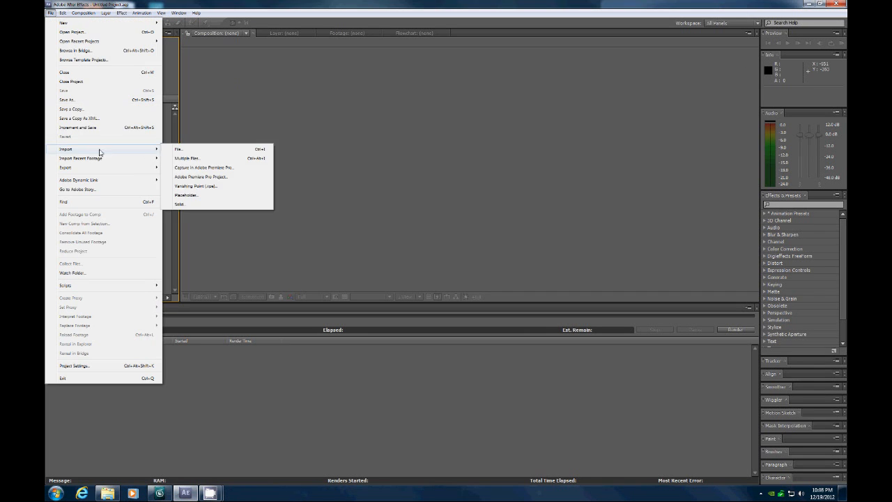
click(182, 158)
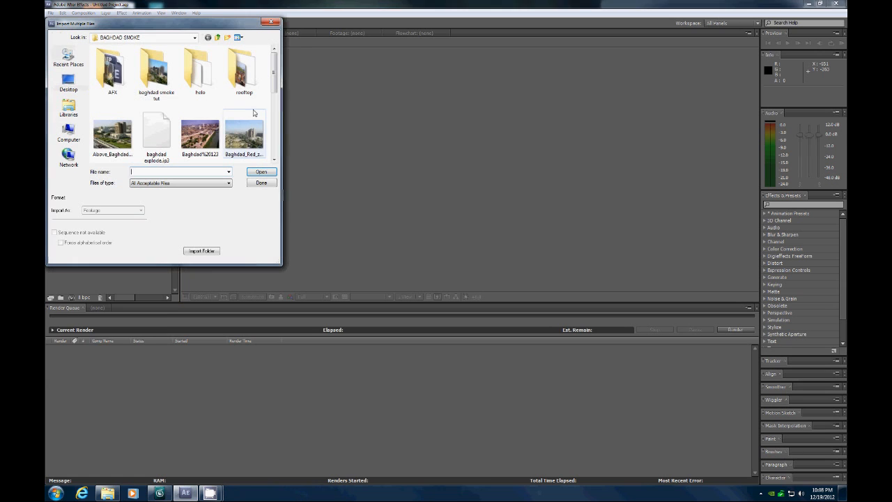
click(217, 37)
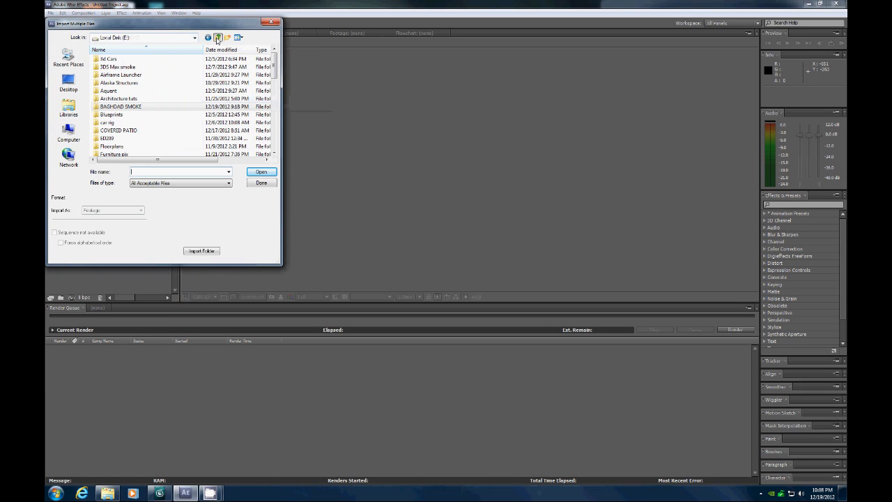
double_click(118, 106)
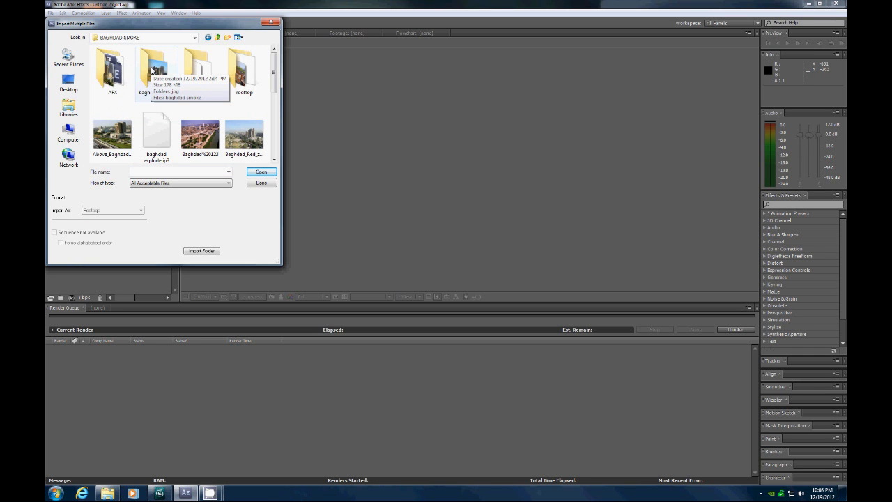
double_click(152, 70)
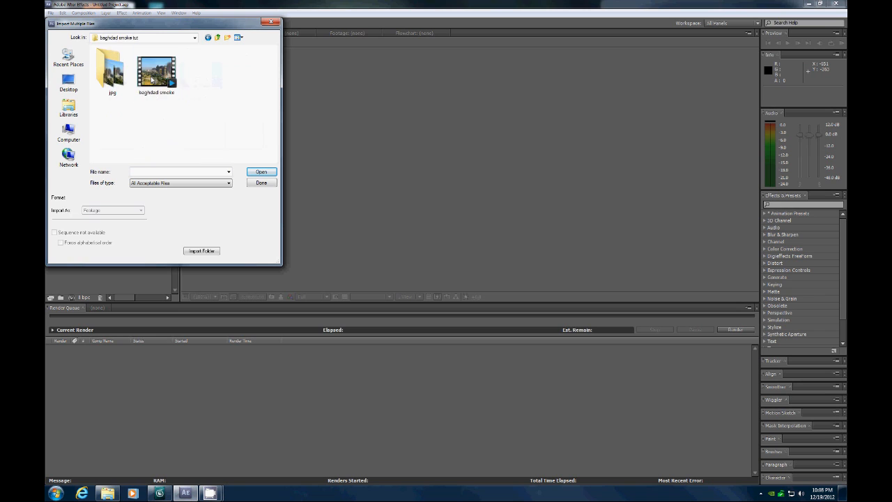
double_click(114, 75)
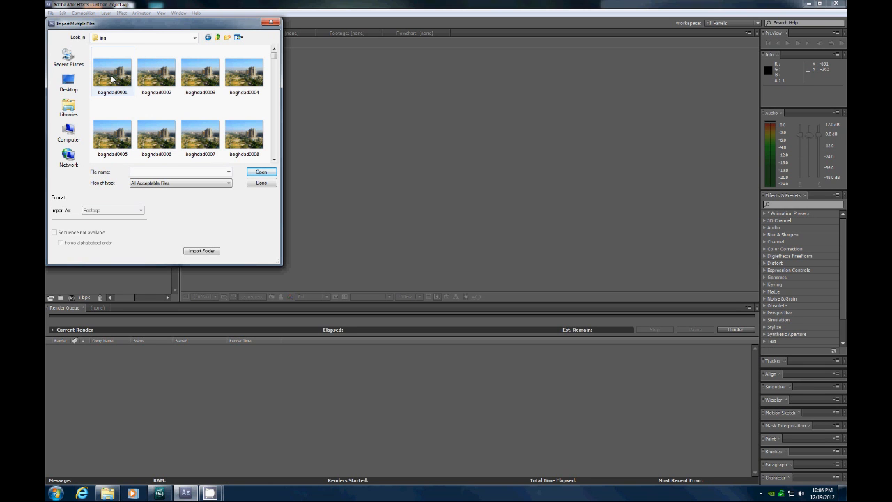
click(111, 78)
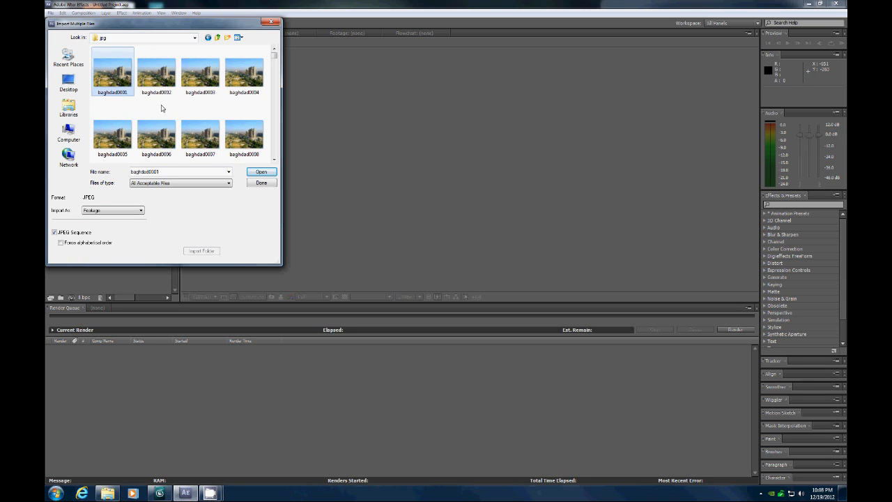
click(262, 172)
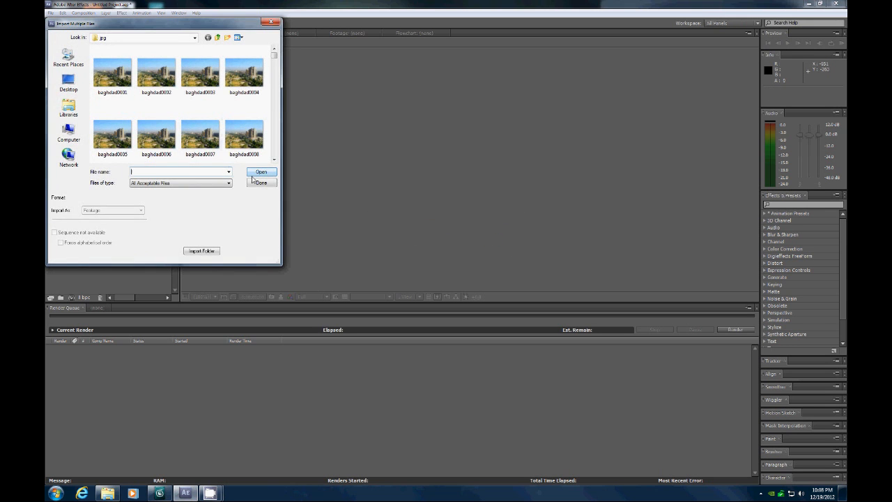
click(259, 182)
Create a composition from the imported baghdad JPEG sequence and make its layer 3D
drag(64, 48, 389, 140)
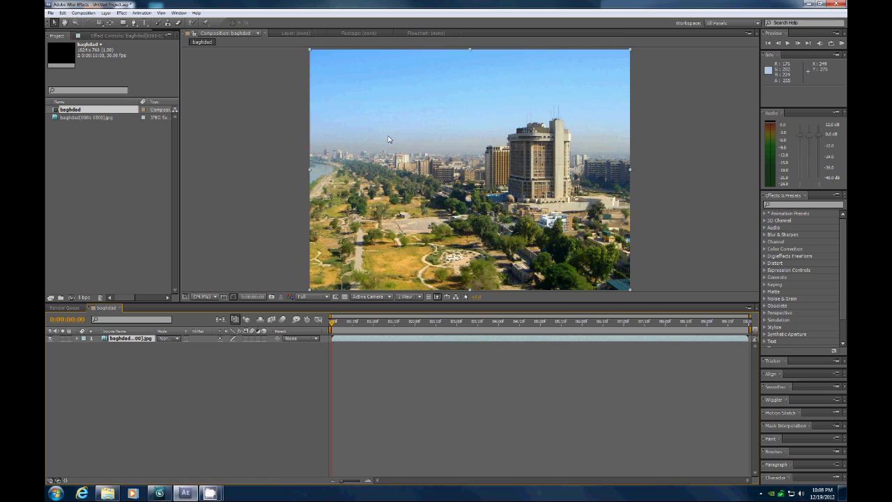
click(263, 338)
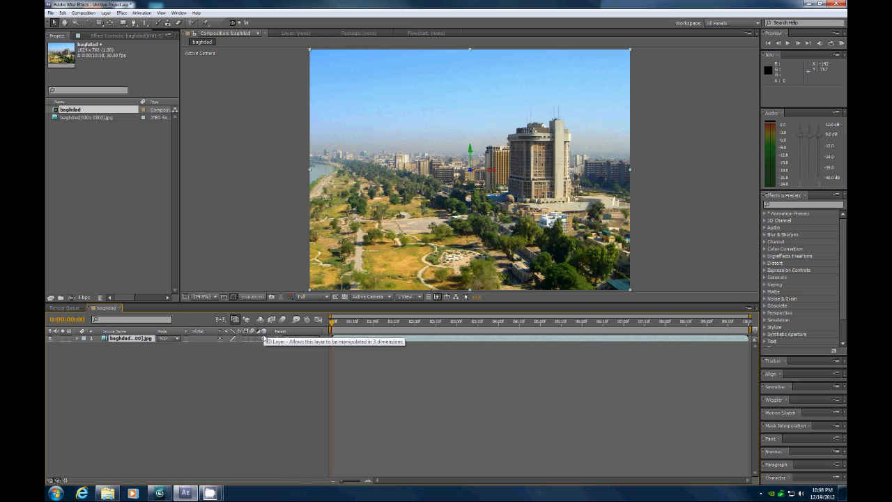
Import the PNG sequence starting at helo0000 from the helo folder in BAGHDAD SMOKE
click(50, 12)
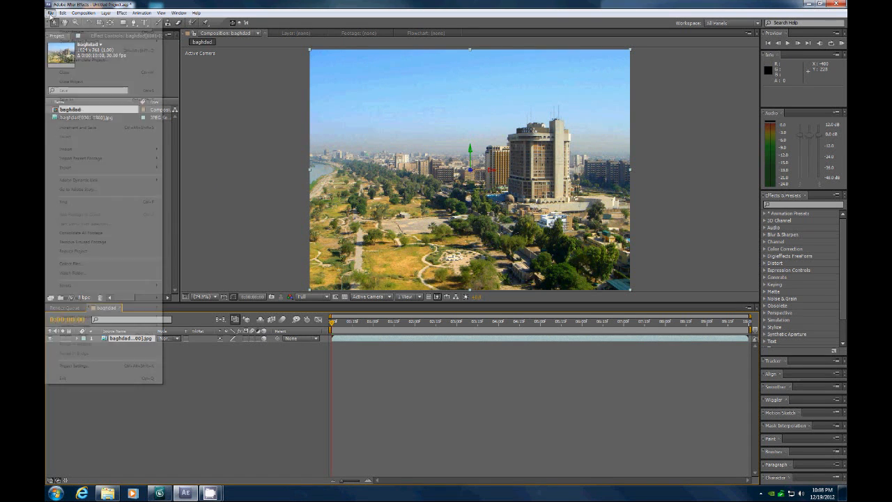
mouse_move(80, 149)
click(201, 159)
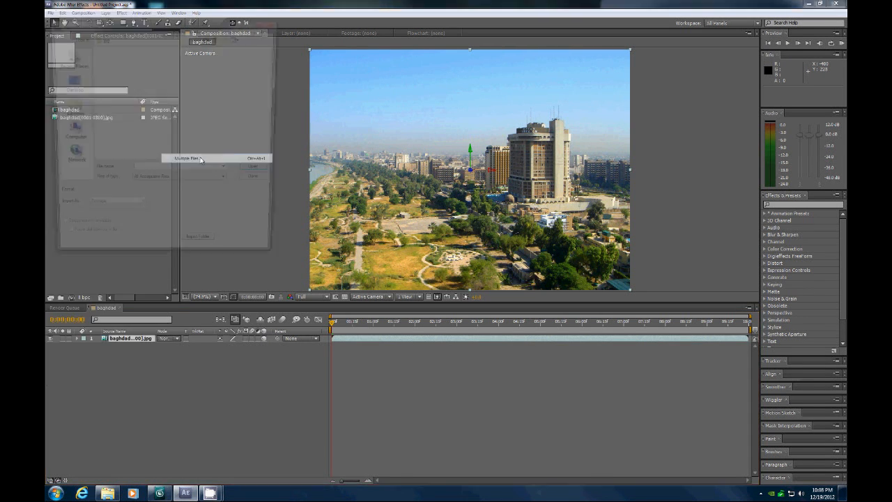
click(216, 38)
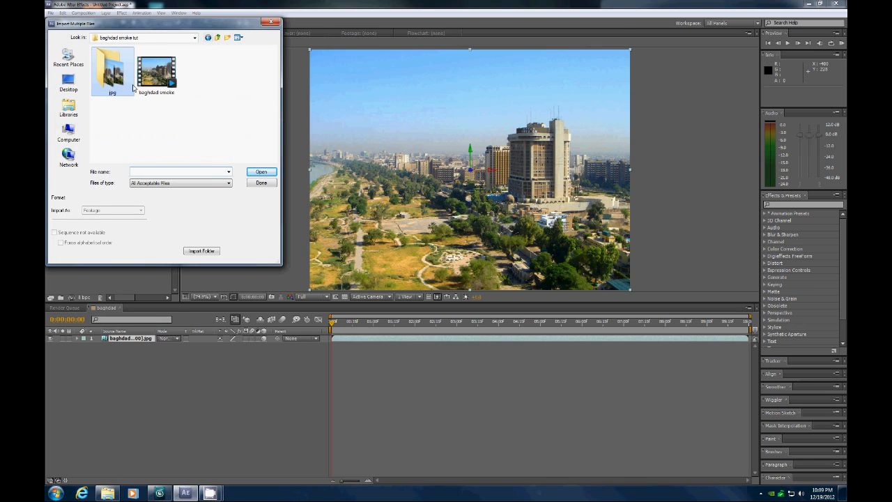
click(217, 38)
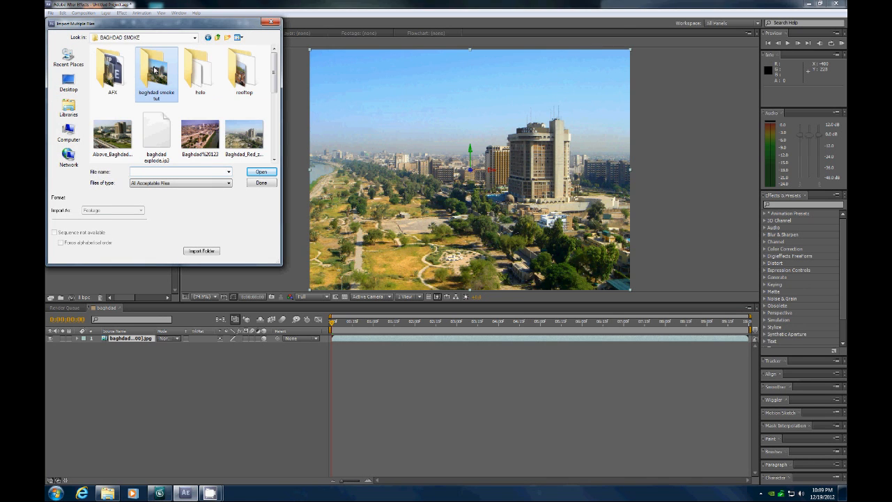
double_click(200, 70)
click(113, 74)
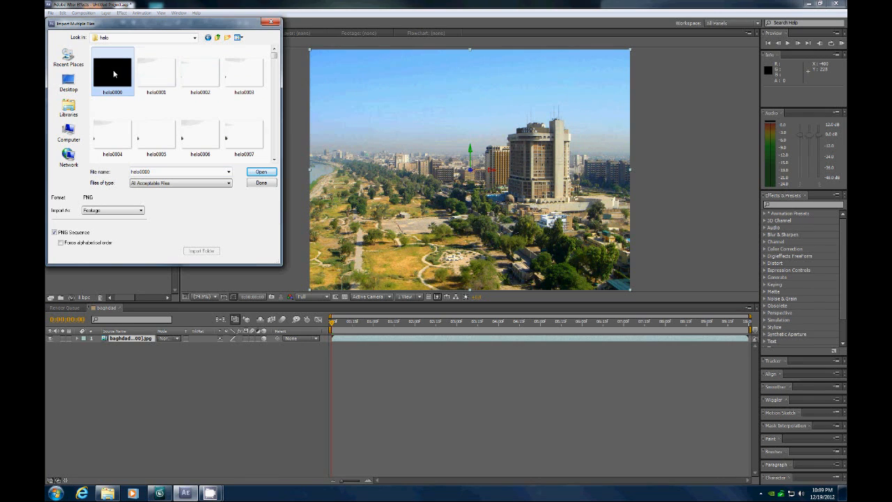
click(262, 174)
click(255, 183)
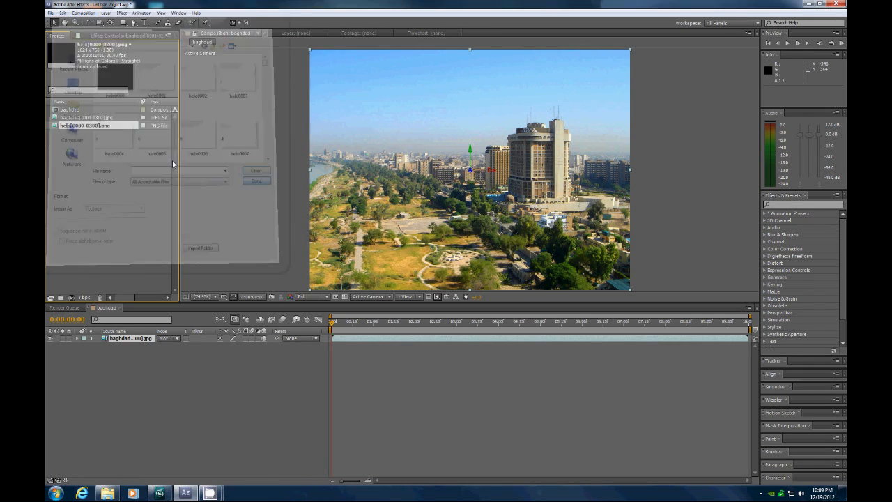
Add the helo PNG sequence to the composition above the baghdad layer and make it a 3D layer
drag(75, 129, 466, 165)
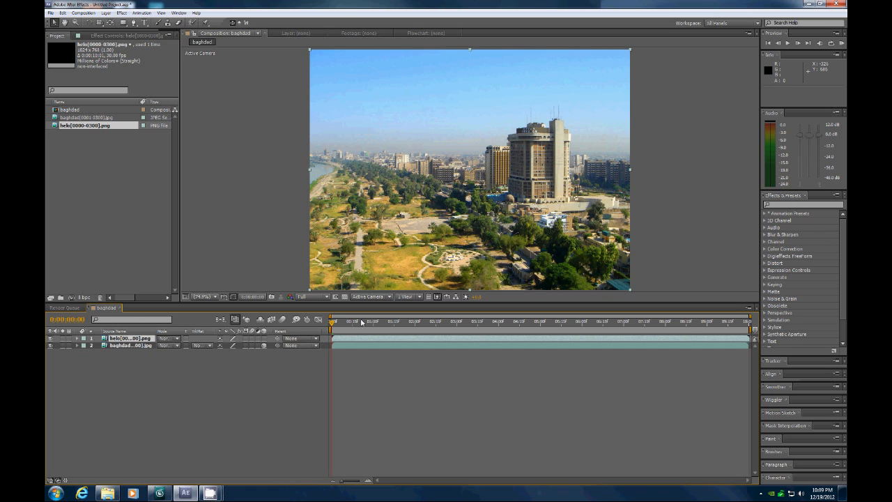
mouse_move(334, 322)
mouse_down()
mouse_move(492, 322)
mouse_move(322, 325)
mouse_up()
click(262, 339)
Add a new camera layer to the baghdad composition, accepting the offered camera settings
click(106, 13)
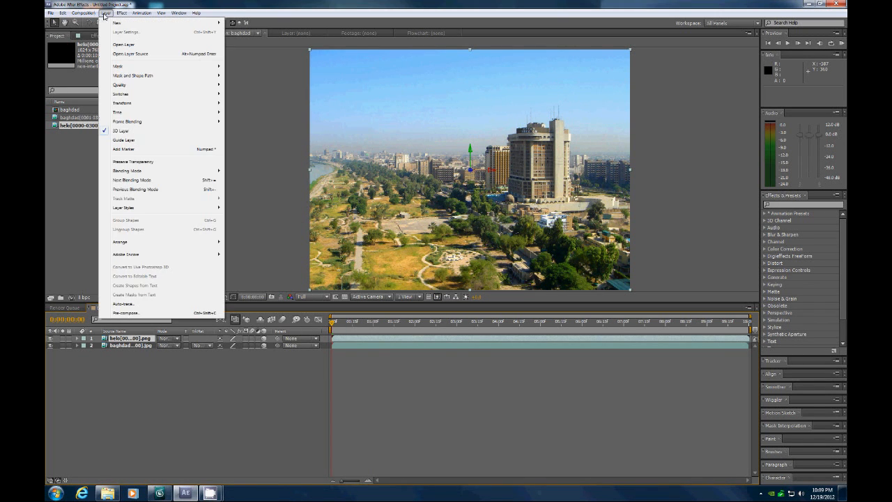
mouse_move(116, 24)
click(250, 50)
click(287, 199)
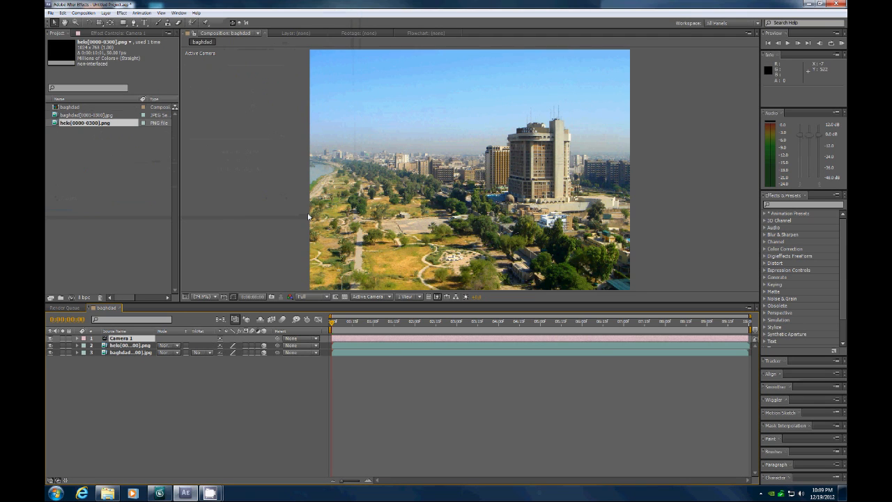
Show the composition in 4 Views and move the helo layer toward the camera to a Z position of about -69
click(419, 298)
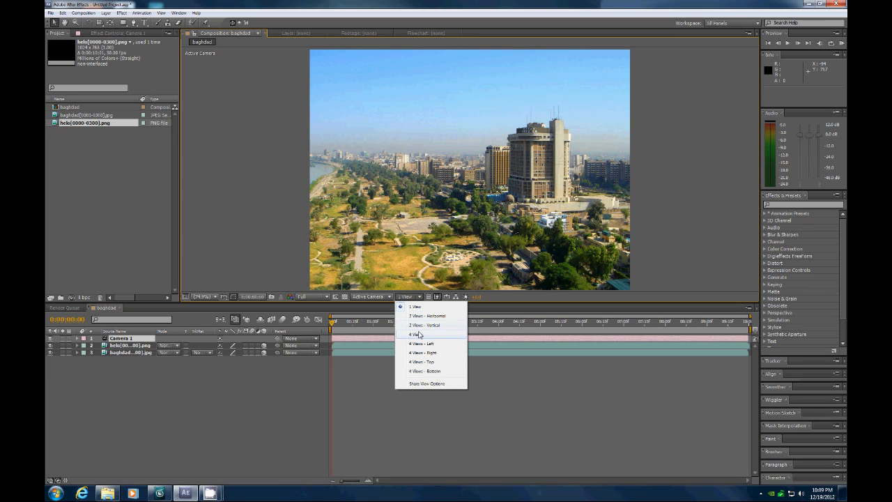
click(421, 332)
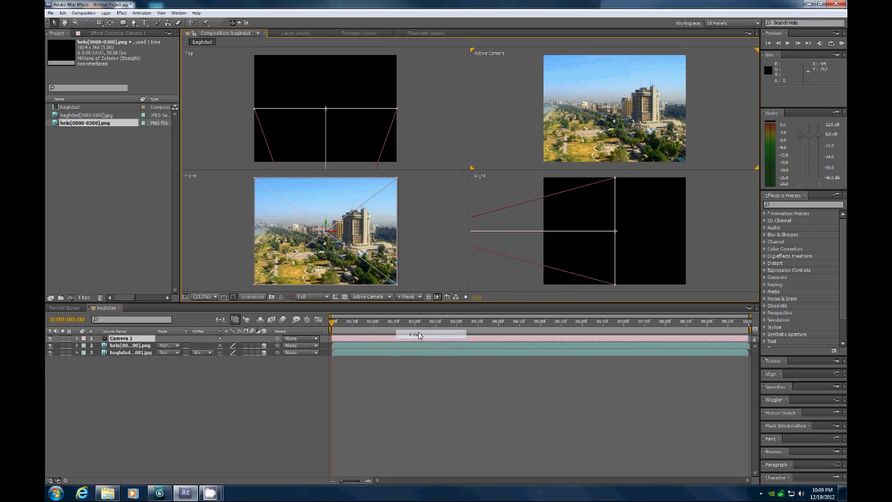
click(123, 346)
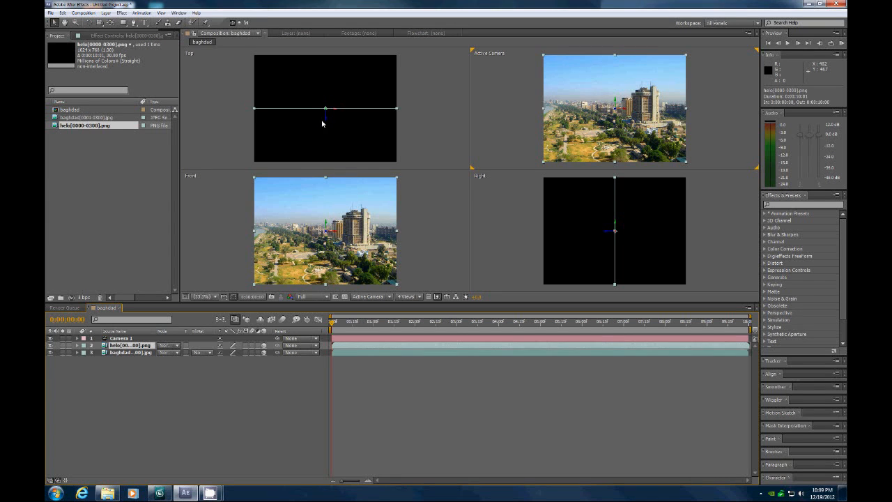
mouse_move(326, 120)
mouse_down()
mouse_move(333, 156)
mouse_move(341, 130)
mouse_move(329, 132)
mouse_move(330, 123)
mouse_up()
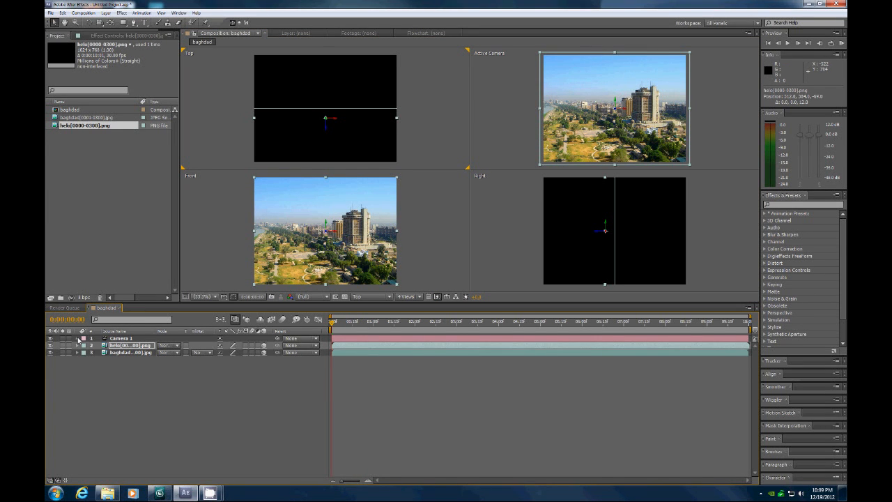
Keyframe Camera 1's Zoom at 0:00:00:00 and raise it to about 2870 pixels at 0:00:09:29
click(78, 338)
click(85, 345)
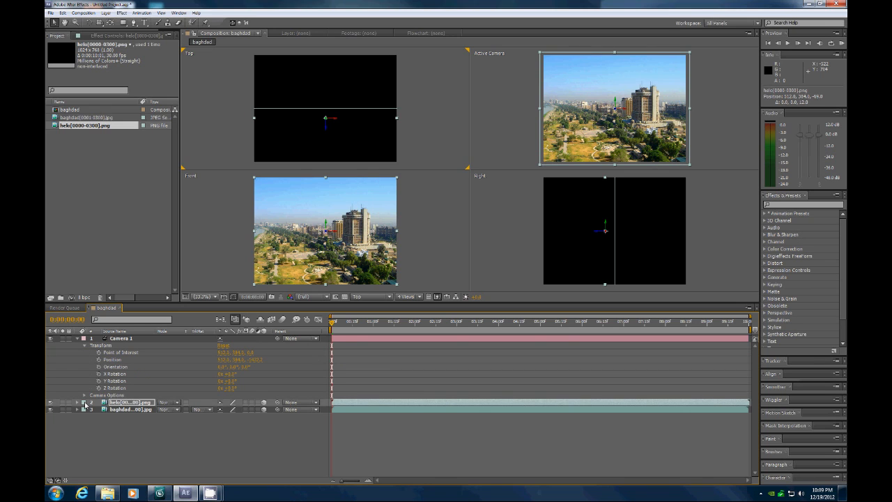
click(84, 395)
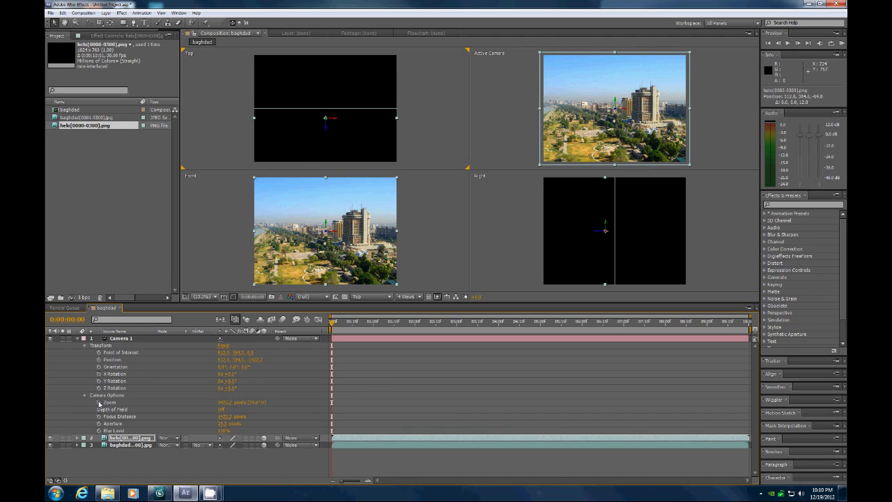
click(99, 404)
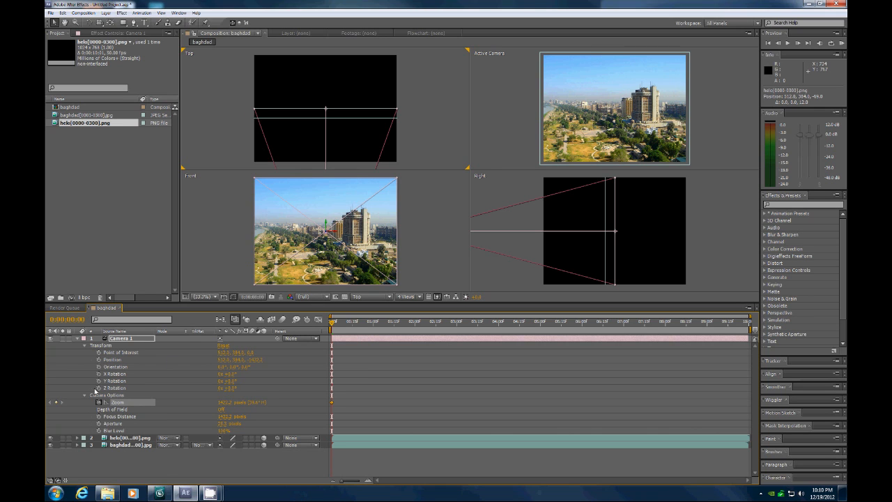
drag(331, 324, 758, 309)
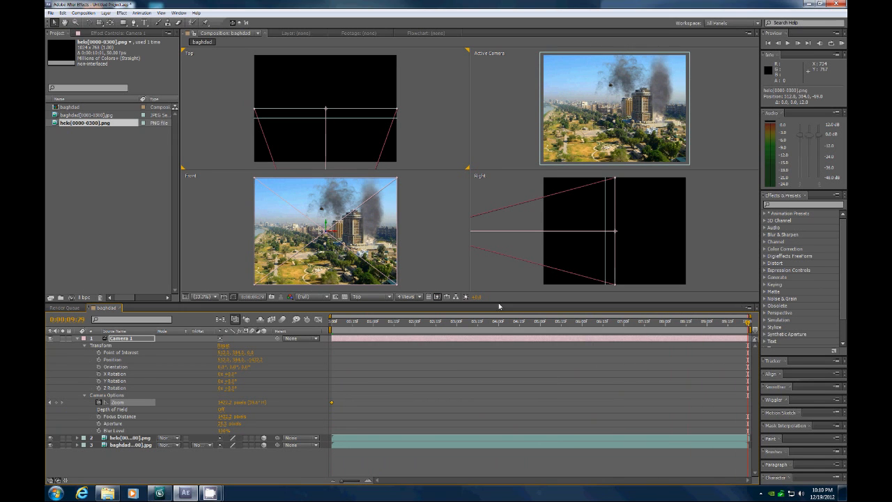
drag(225, 402, 627, 329)
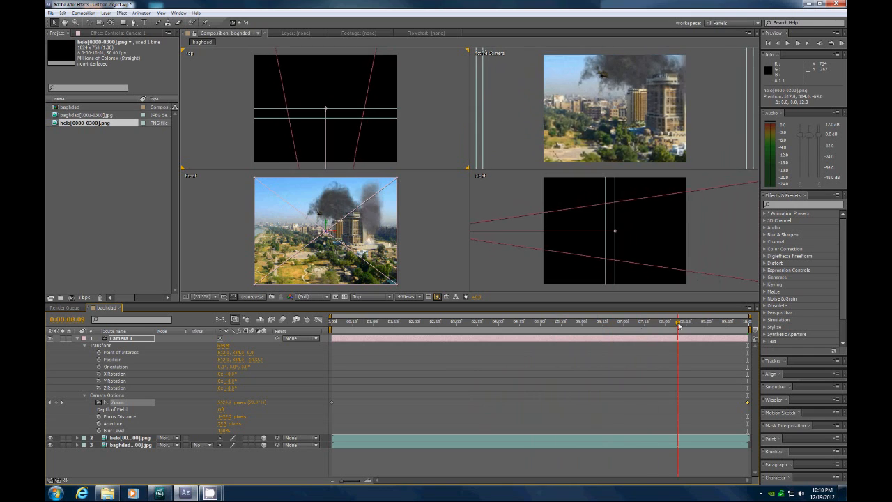
Keyframe Camera 1's Point of Interest at the start and set its X value to 452 at 0:00:03:01
drag(679, 325, 259, 338)
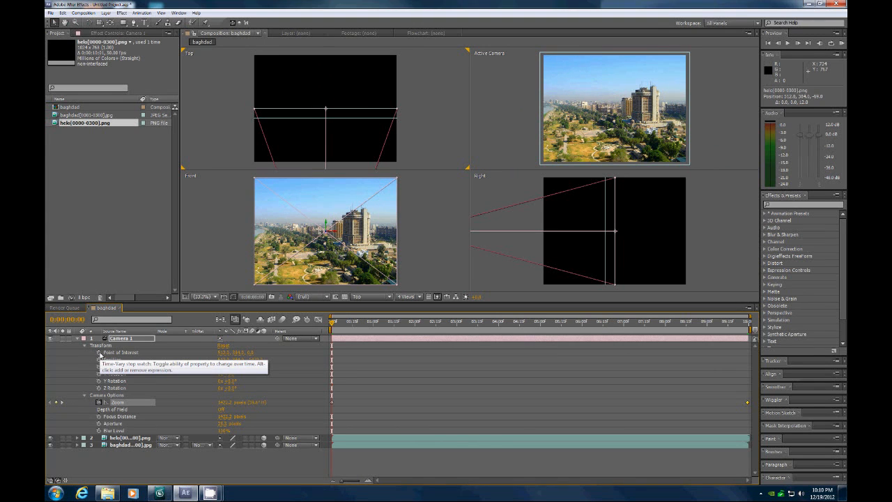
click(99, 352)
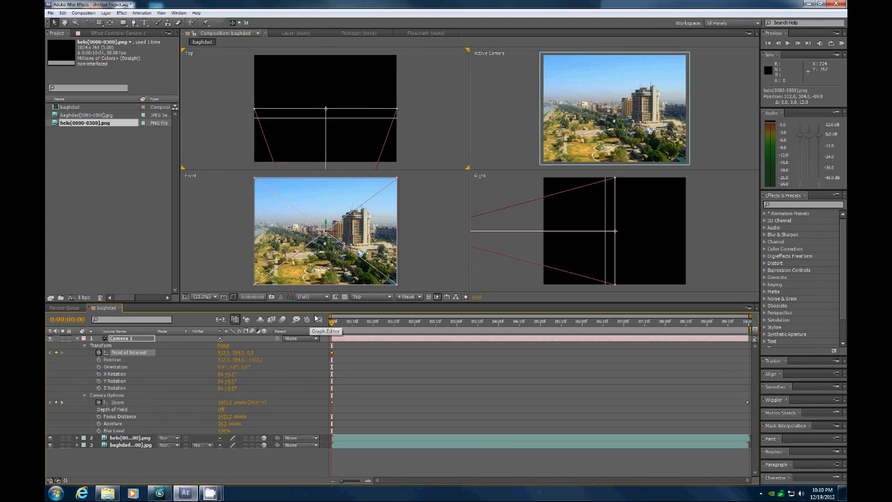
drag(332, 324, 471, 326)
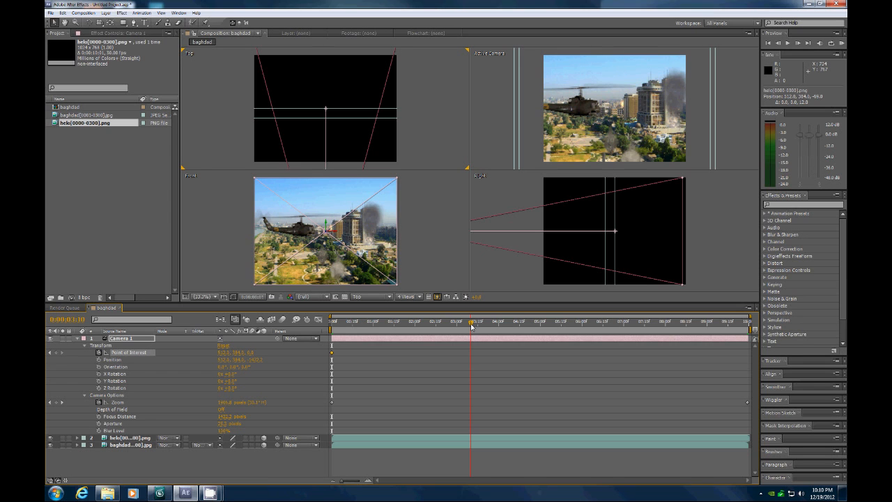
drag(471, 326, 459, 326)
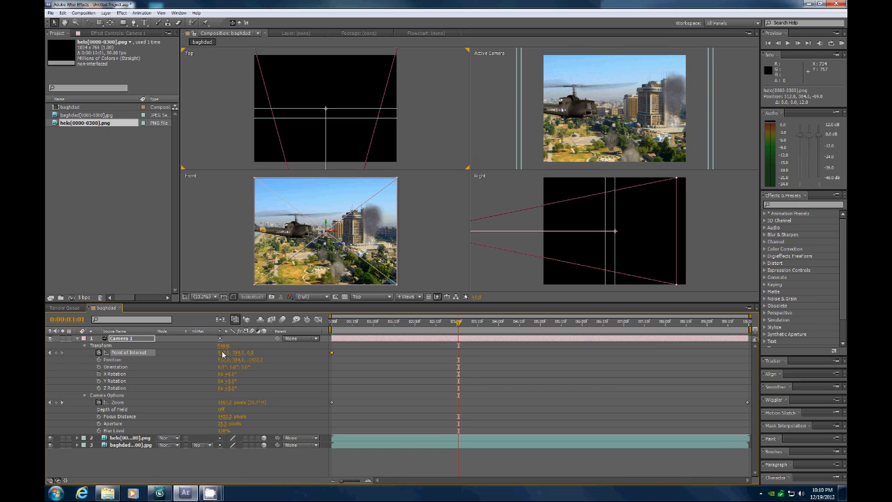
drag(222, 353, 196, 352)
Set the camera's Point of Interest X to 603 at 0:00:06:01 and its Y to about 307 at 0:00:09:29
drag(458, 321, 582, 322)
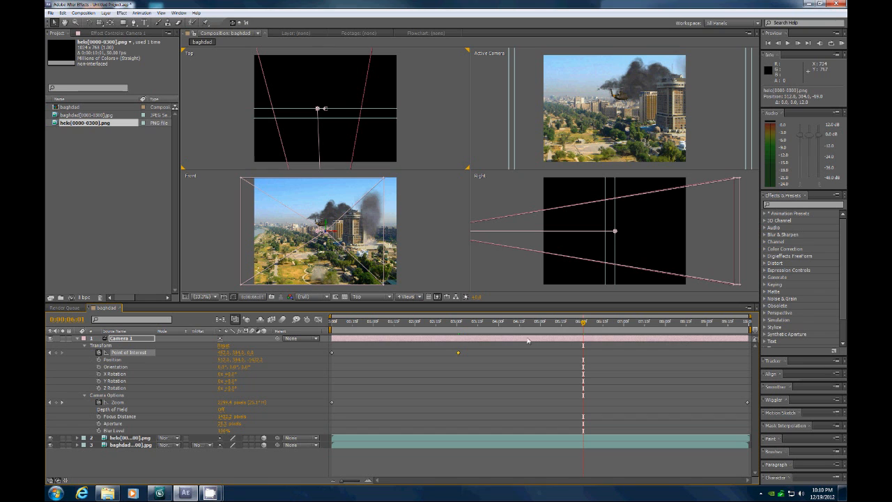
drag(221, 356, 281, 351)
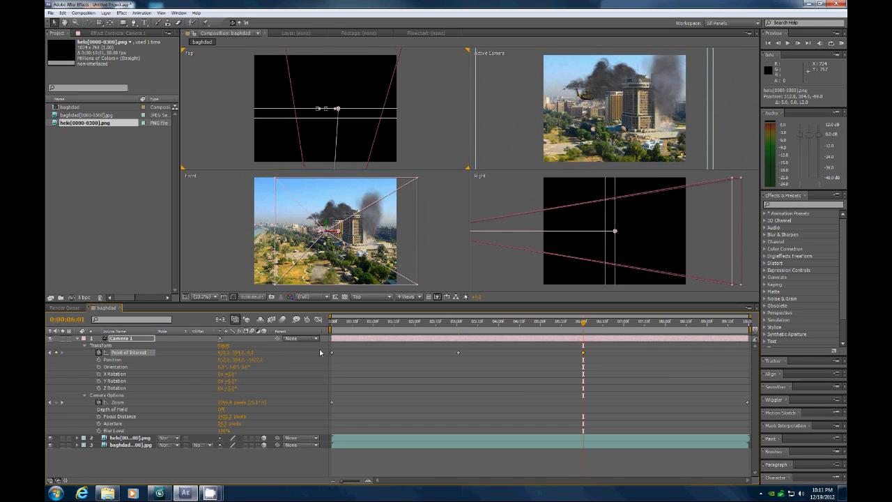
drag(584, 326, 767, 327)
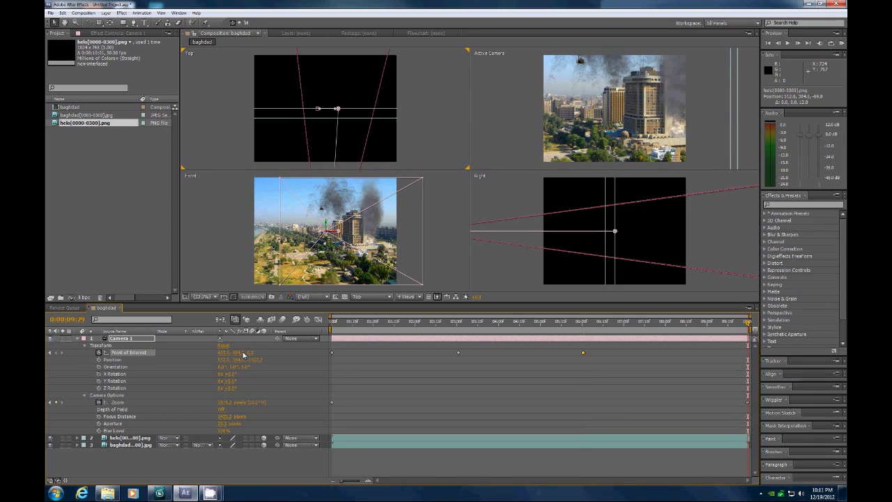
drag(238, 354, 168, 388)
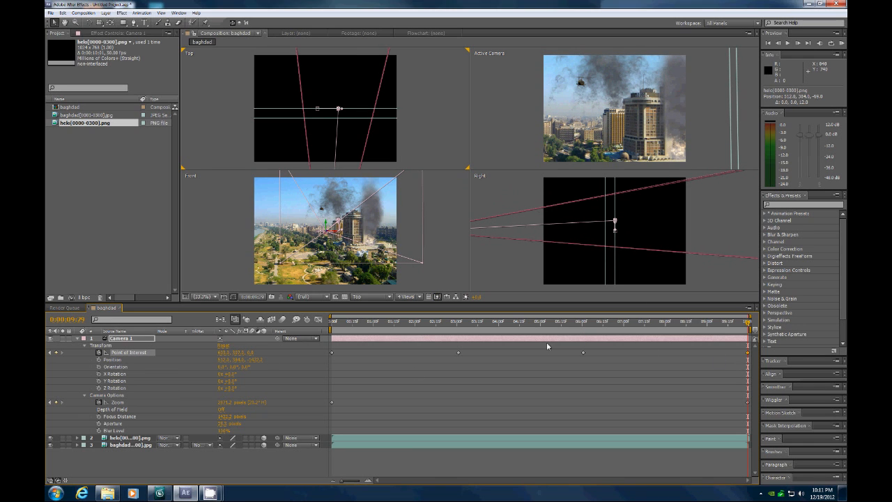
Apply Easy Ease to all Point of Interest keyframes and preview the camera animation
drag(328, 355, 756, 354)
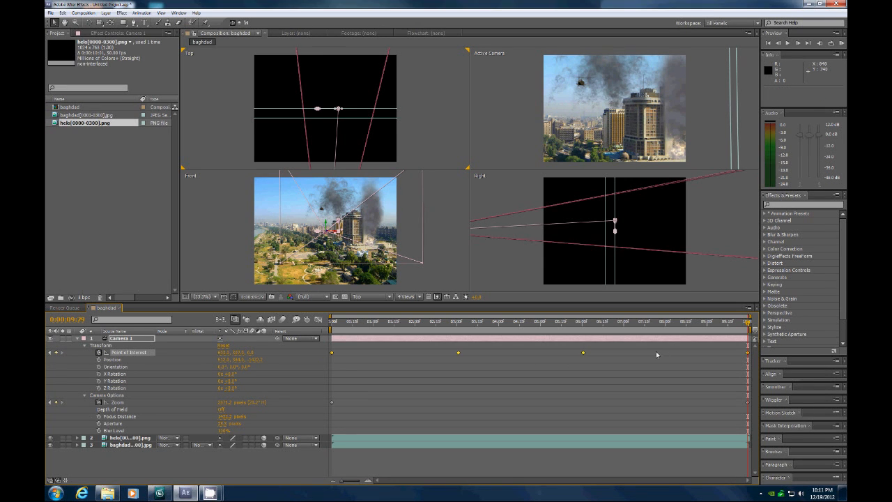
right_click(583, 355)
mouse_move(619, 447)
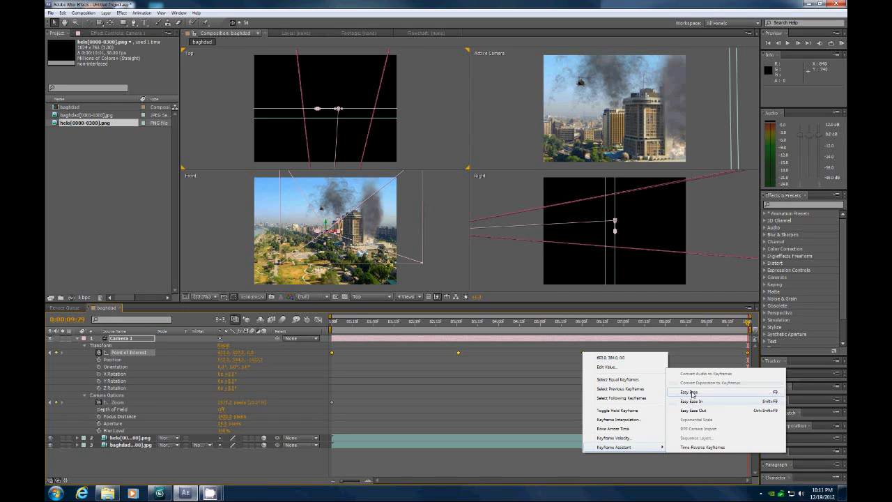
click(689, 392)
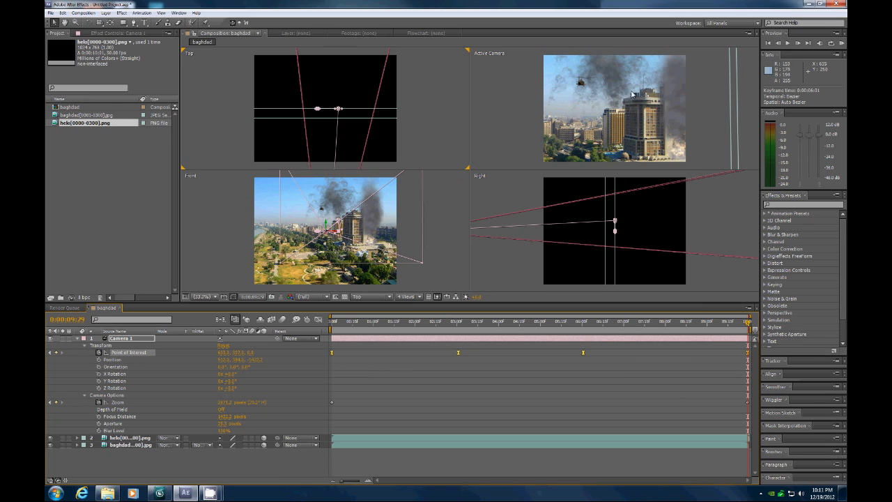
click(787, 44)
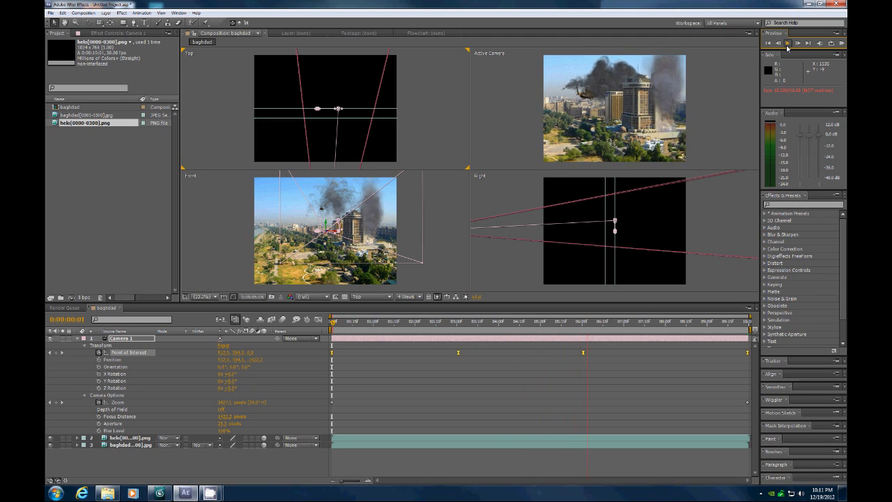
click(787, 44)
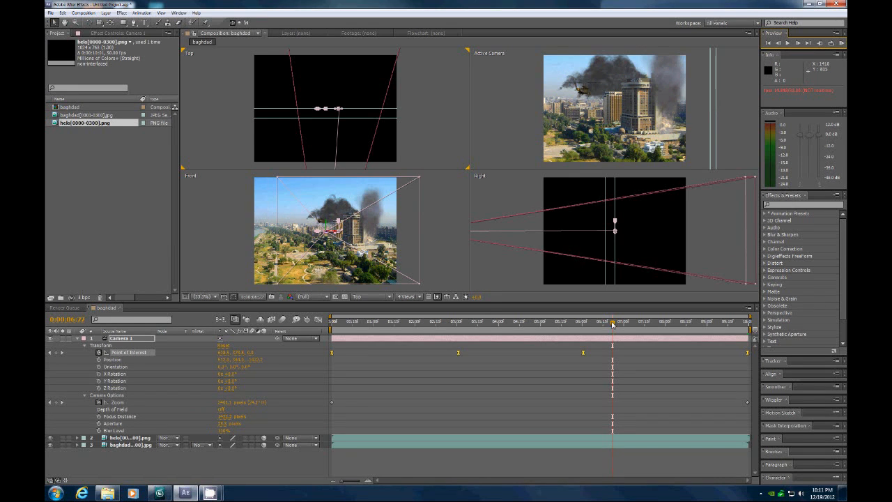
Keyframe the camera's Z Rotation at the start, about 2° at 0:00:02:03, and a small negative angle at 0:00:04:10
key(Home)
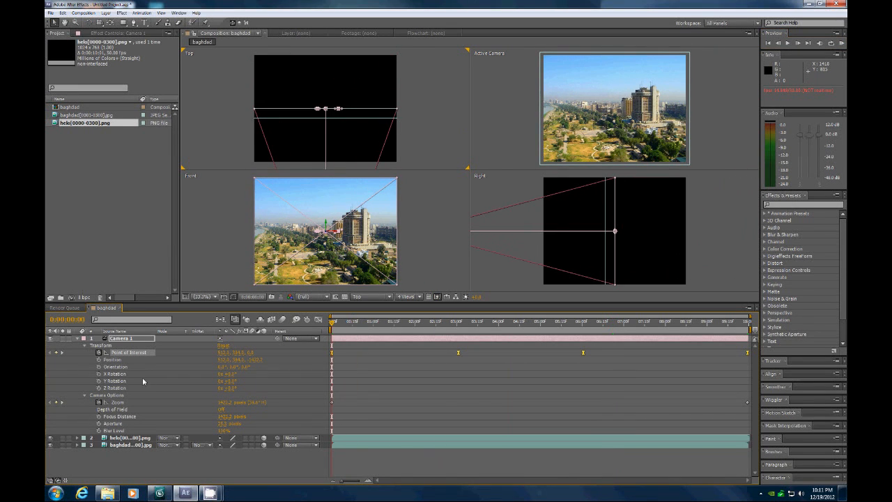
click(99, 388)
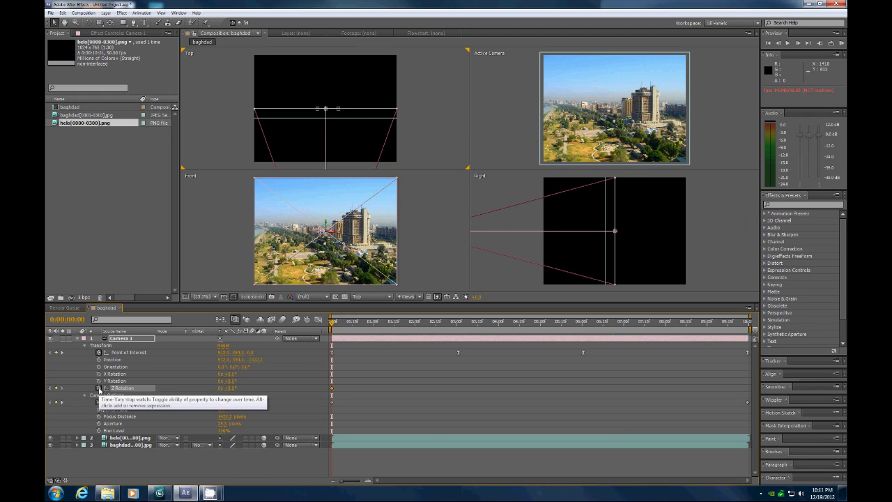
drag(332, 324, 420, 324)
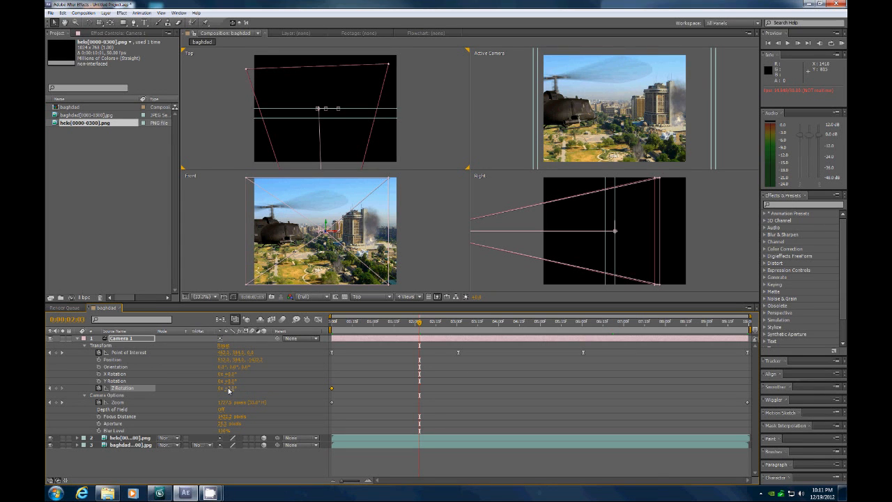
drag(228, 387, 229, 388)
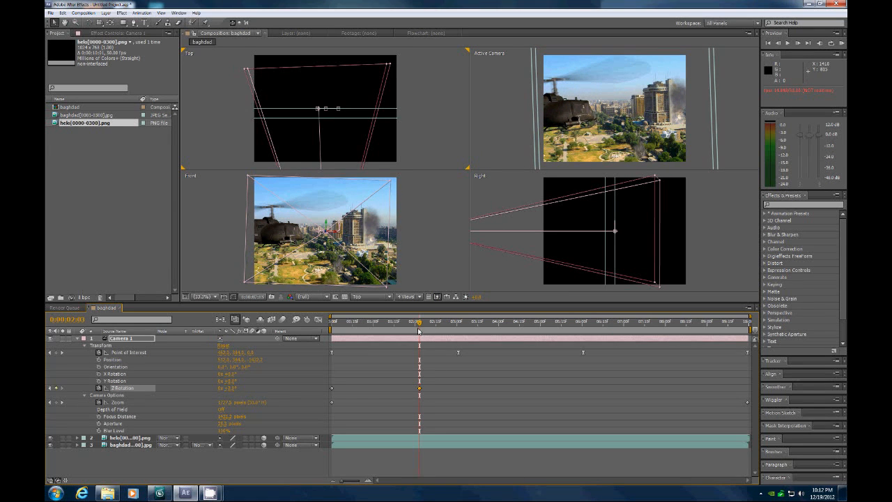
drag(418, 324, 513, 323)
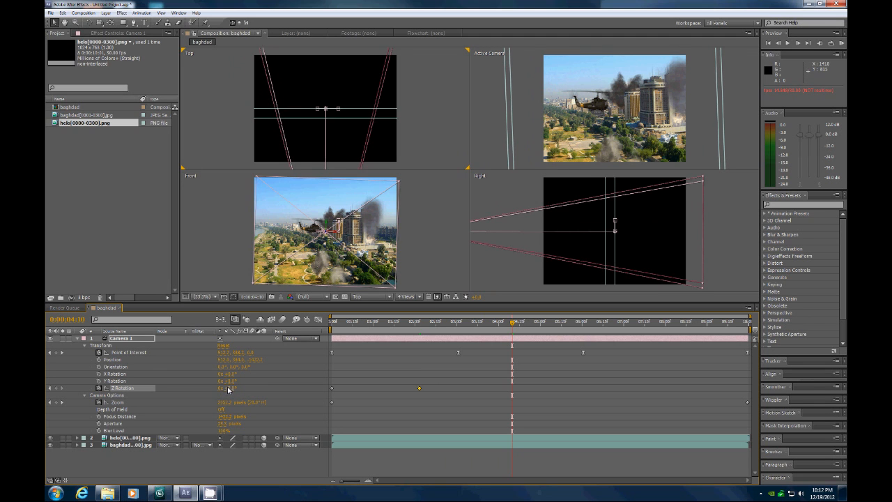
drag(228, 389, 227, 387)
Set the camera's Z Rotation to 1° at 0:00:06:20 and 0° at 0:00:09:29
drag(514, 325, 608, 323)
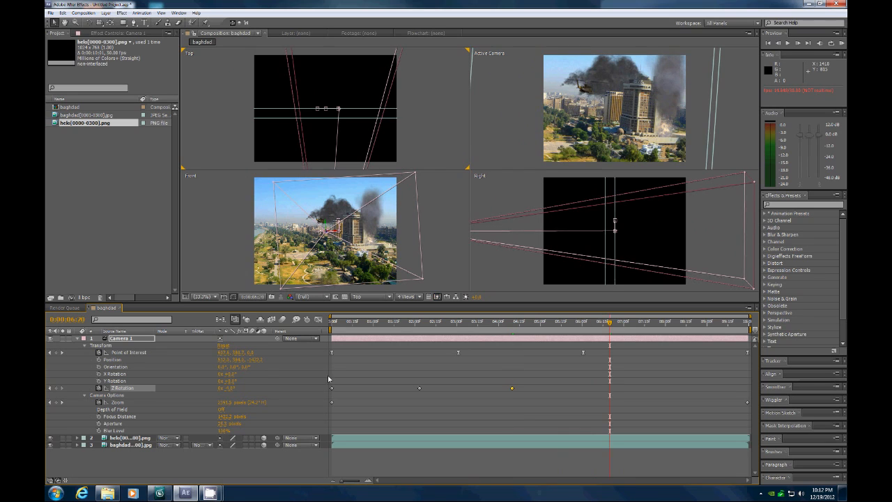
drag(230, 388, 233, 387)
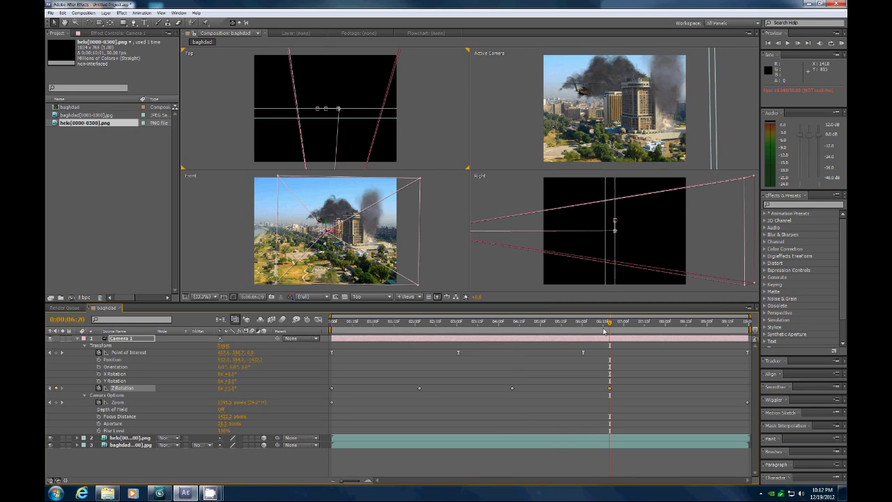
drag(610, 322, 749, 323)
click(233, 387)
text(0)
key(Return)
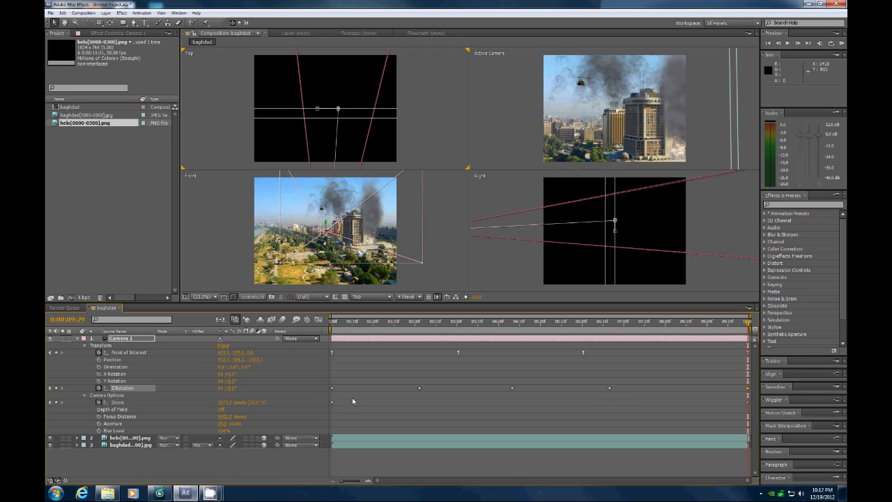
Apply Easy Ease to all Z Rotation keyframes and preview the tilting camera move
drag(329, 385, 750, 389)
right_click(610, 389)
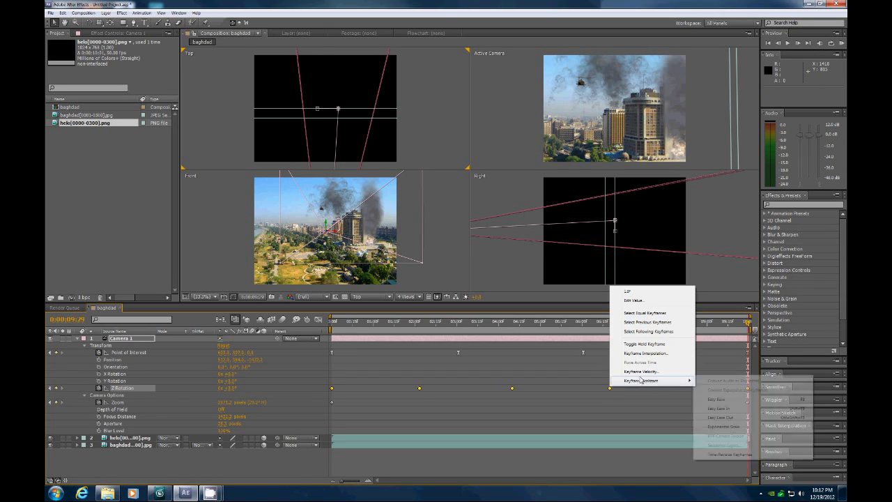
mouse_move(650, 383)
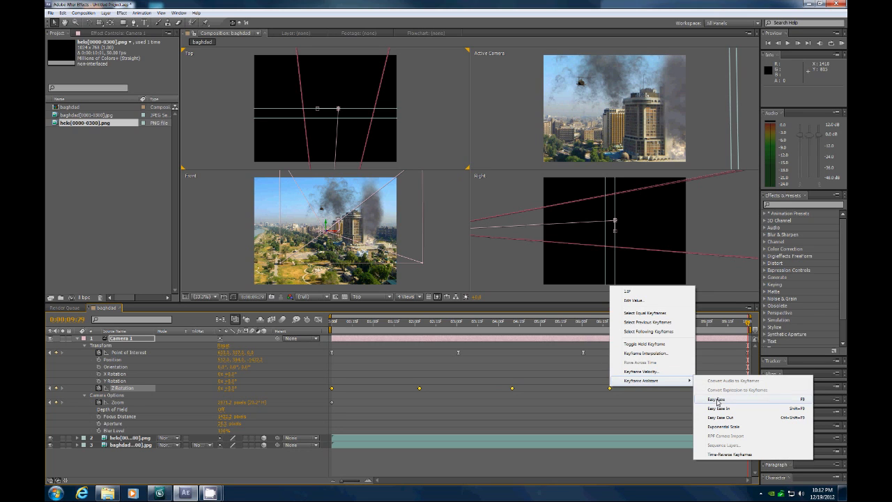
click(718, 402)
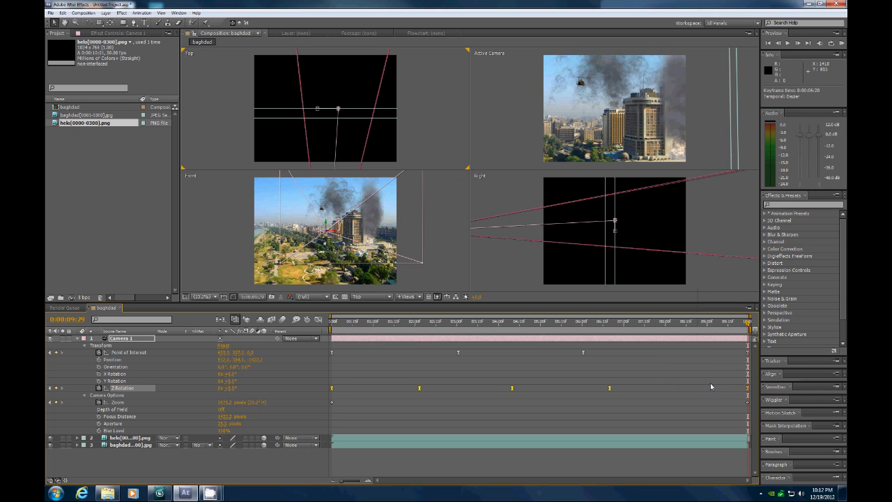
click(789, 43)
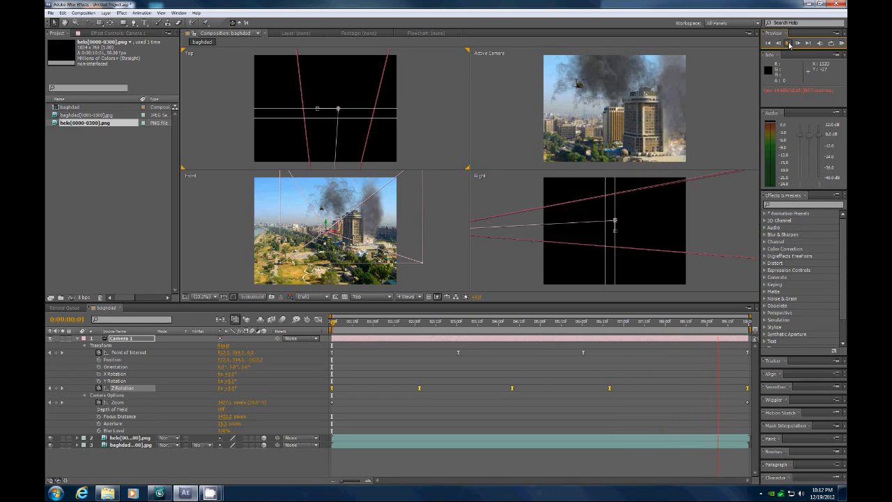
click(789, 44)
Return to the first frame, collapse the camera's properties and show a single composition view set to Fit up to 100%
drag(342, 325, 308, 314)
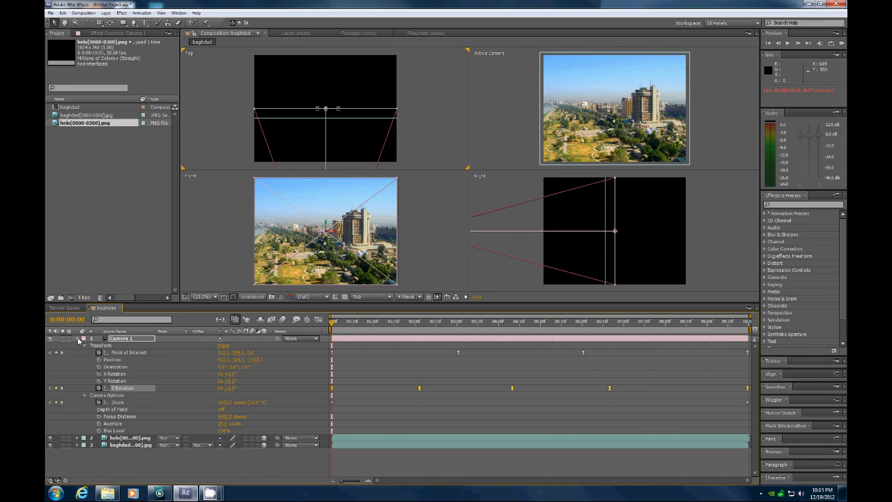
click(77, 338)
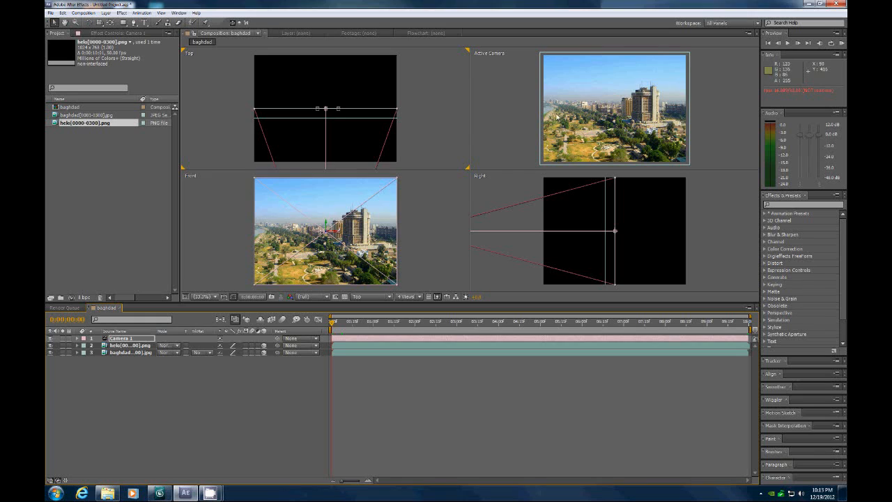
click(500, 129)
click(418, 298)
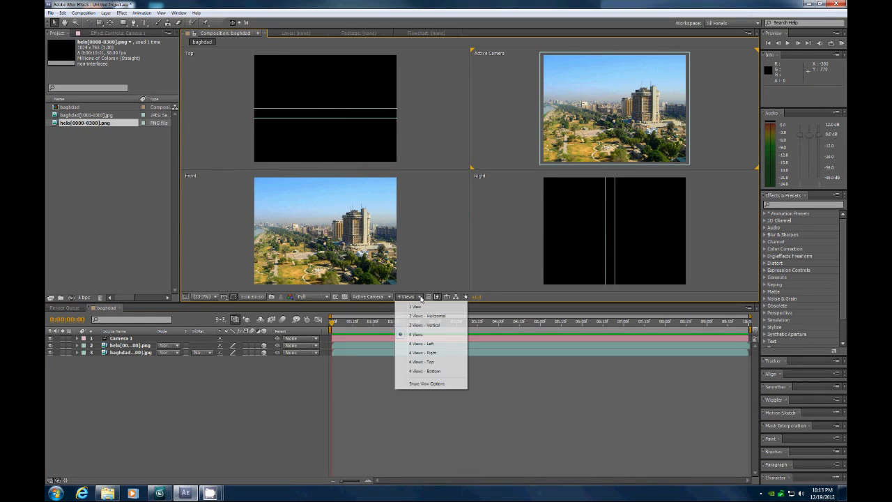
click(416, 307)
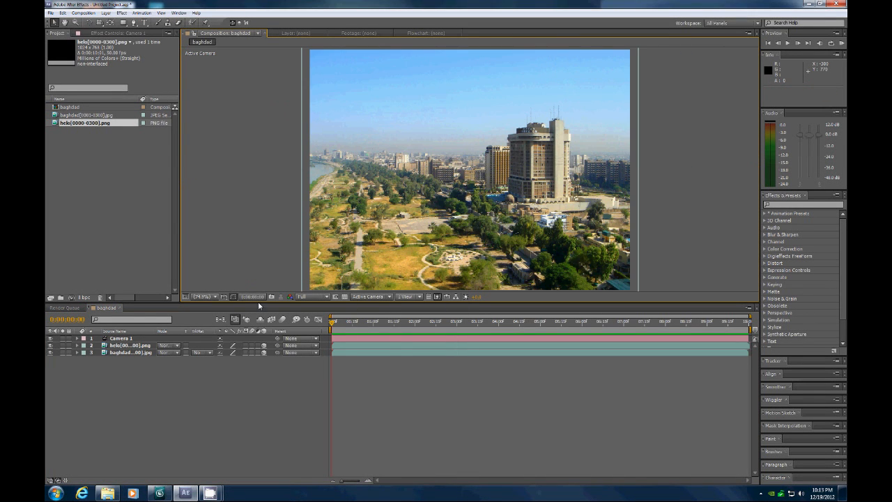
click(216, 298)
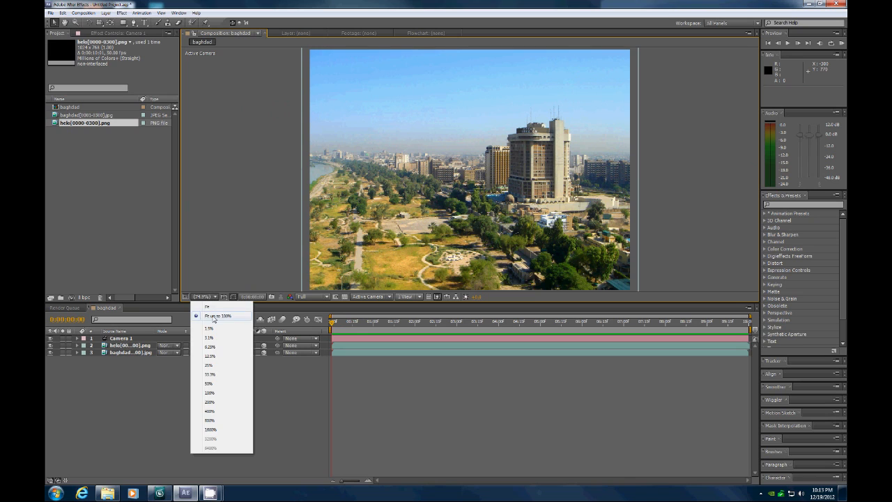
click(212, 317)
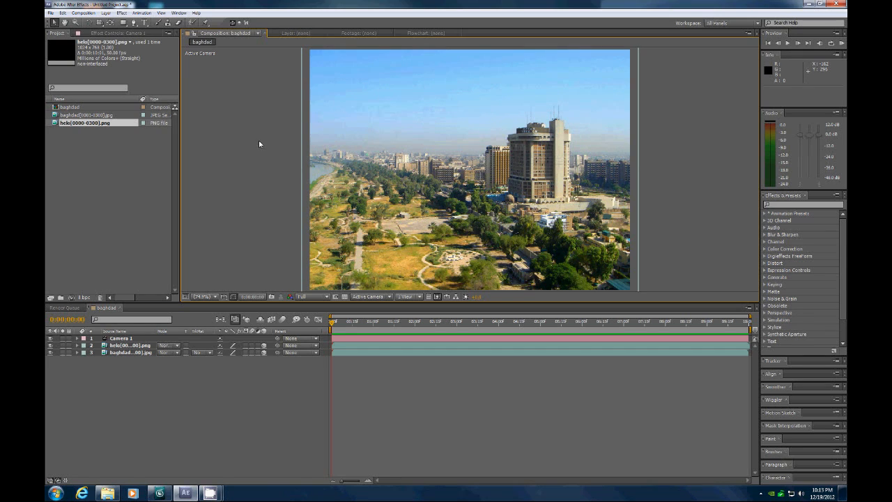
Start a footage import and browse FreeAgent Drive (H:) to FLIR, AFXstuff, ActionEssentials2, AE2_Bonus_Pack, checking its Action_Essentials_720p_D1-A folder
click(50, 12)
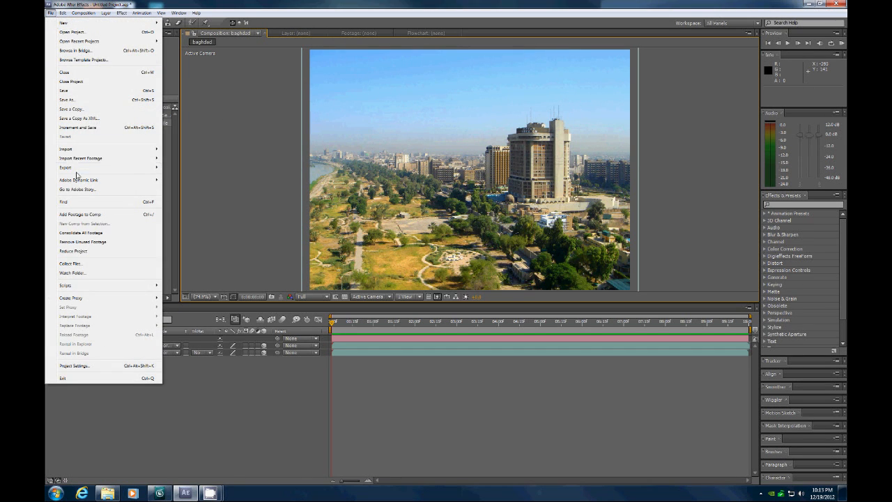
mouse_move(140, 149)
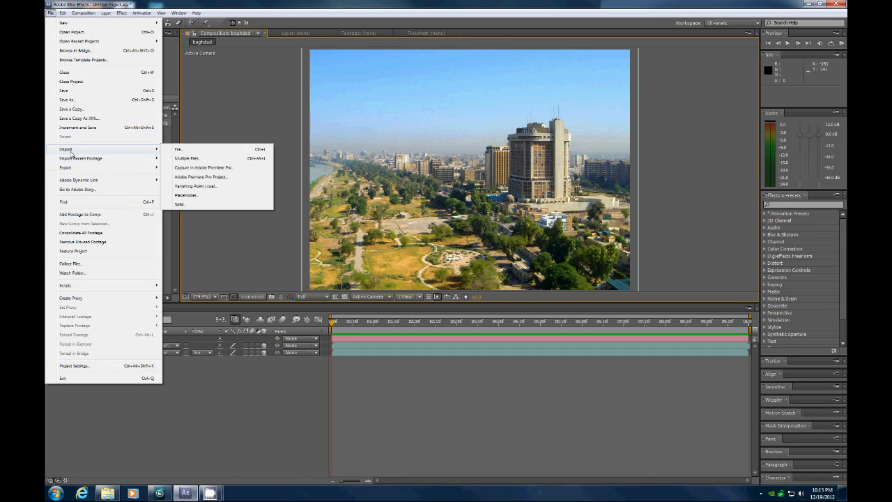
click(193, 150)
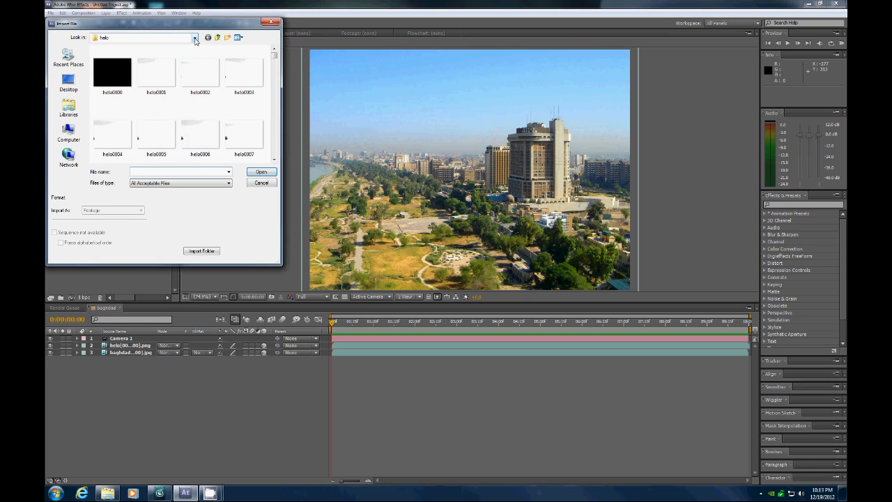
click(195, 38)
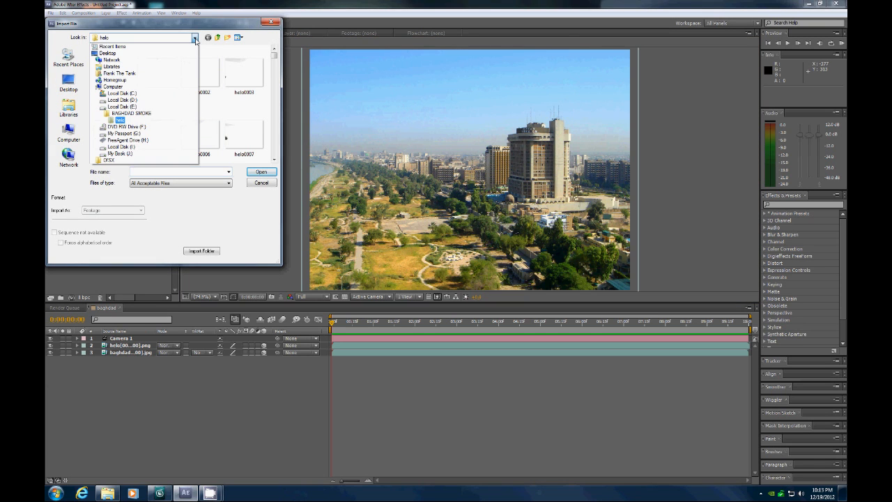
click(131, 142)
drag(274, 62, 274, 87)
double_click(112, 99)
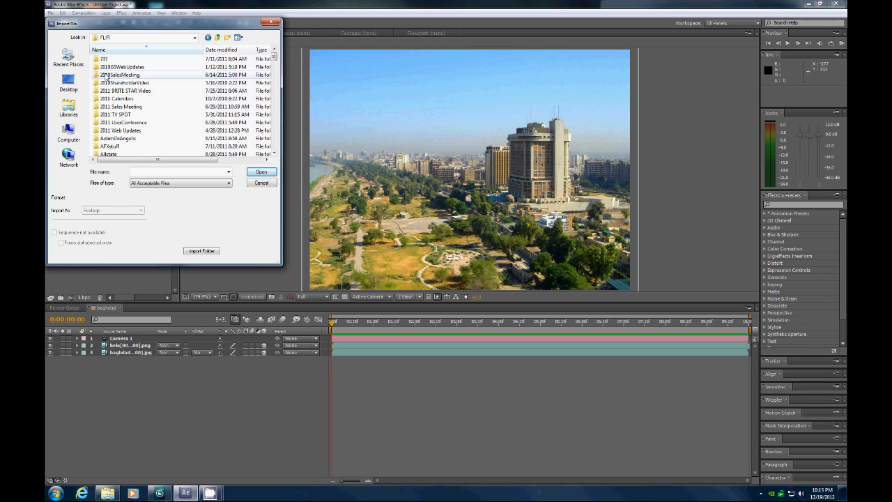
double_click(110, 146)
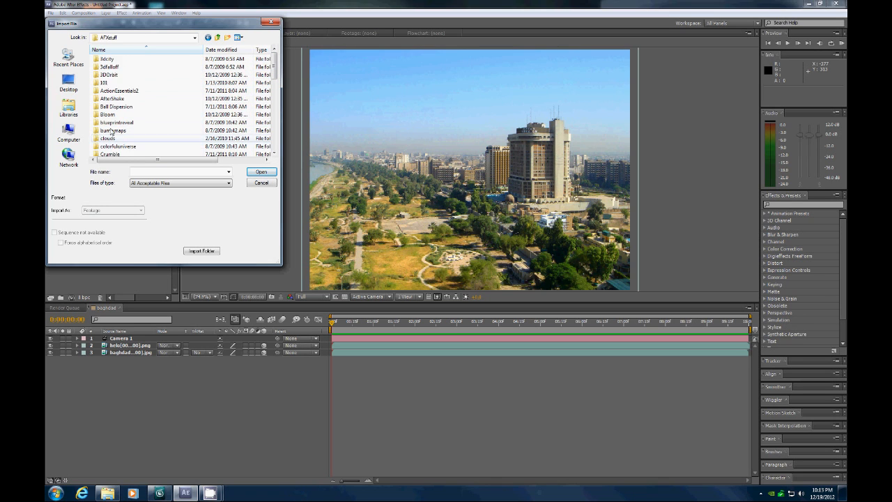
double_click(124, 91)
double_click(116, 61)
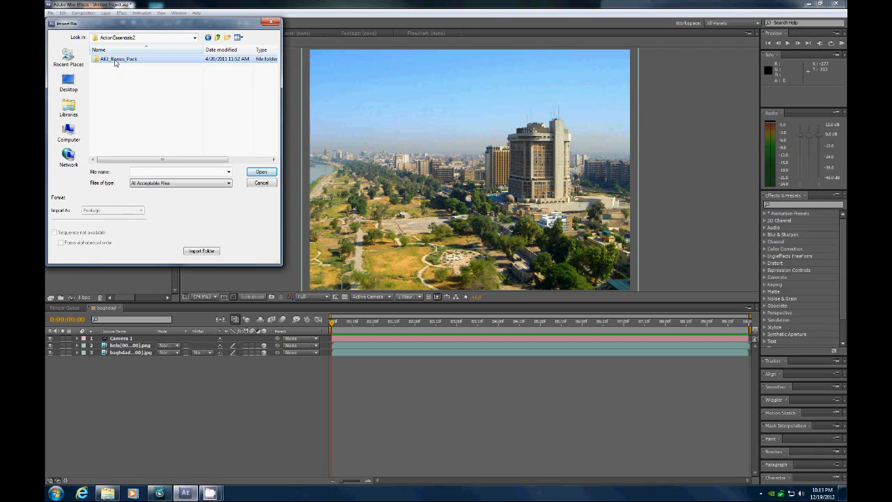
double_click(118, 60)
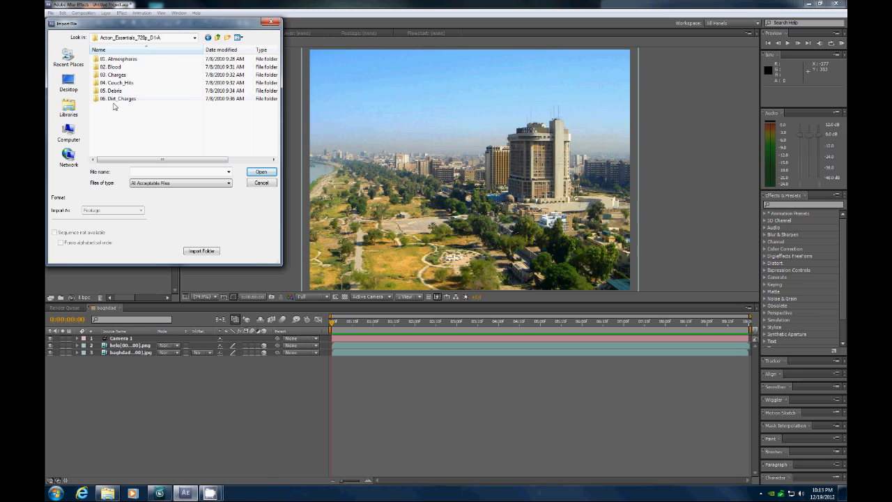
Check the Action_Essentials_720p_D2-A folder, and import Explosion_01 from the Bonus Pack folder as footage
click(218, 37)
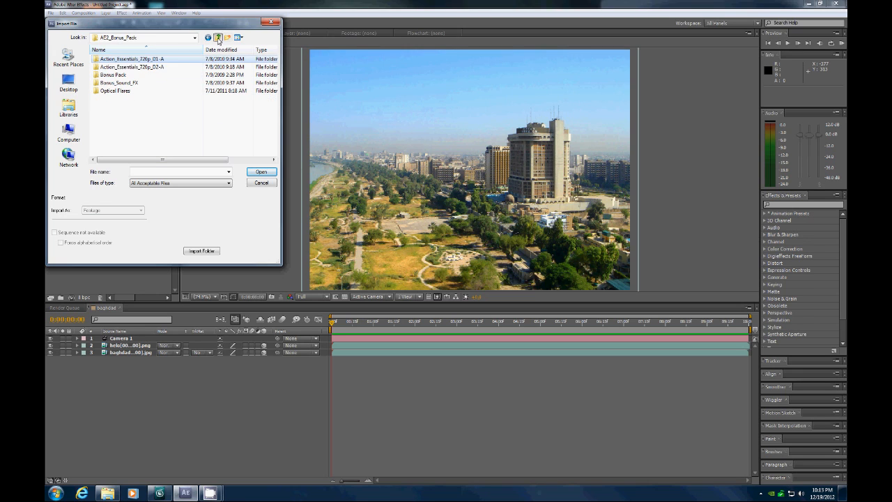
double_click(134, 67)
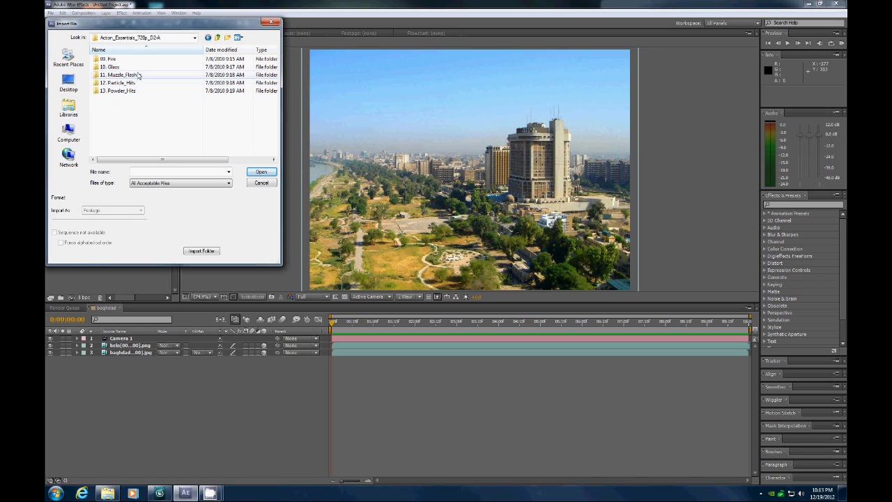
click(218, 39)
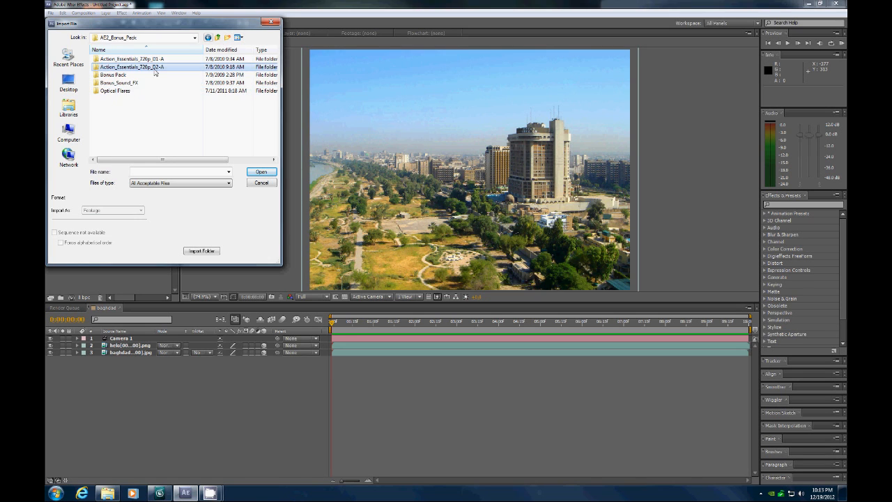
double_click(115, 79)
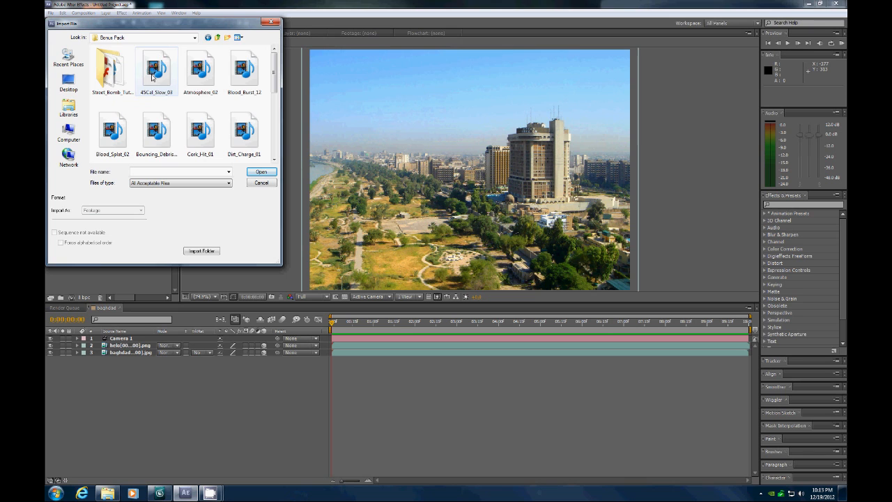
drag(275, 64, 277, 108)
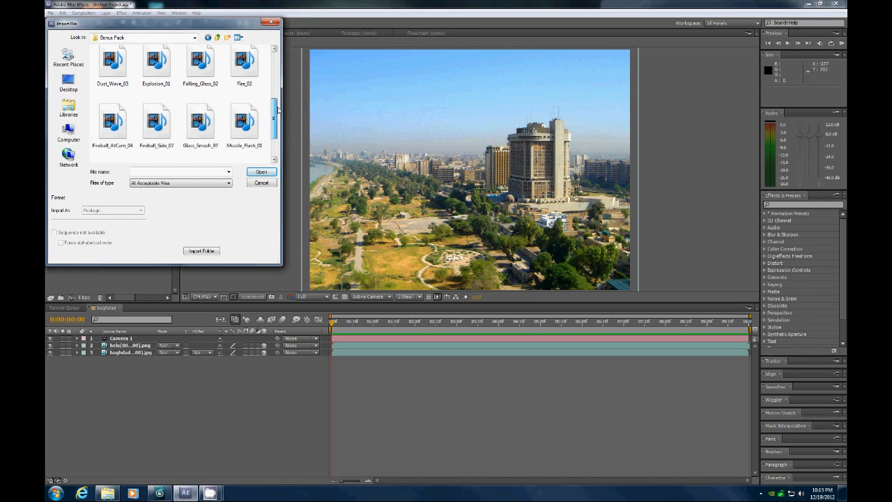
click(154, 69)
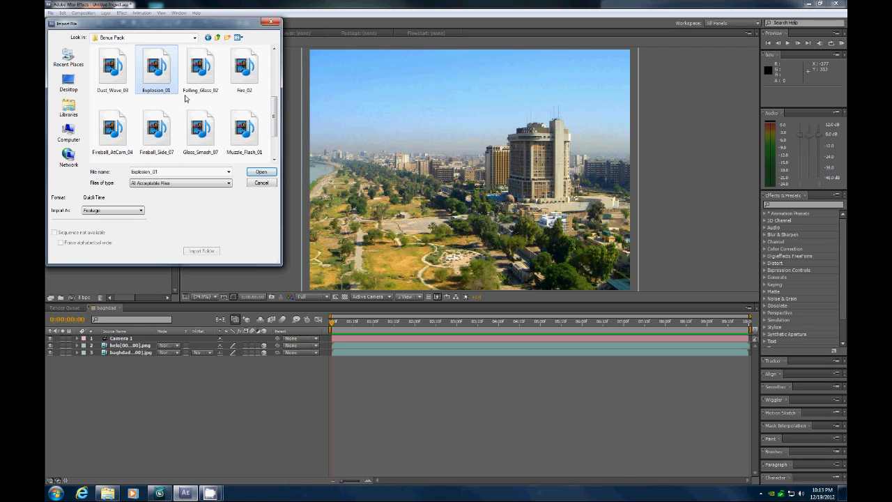
click(262, 172)
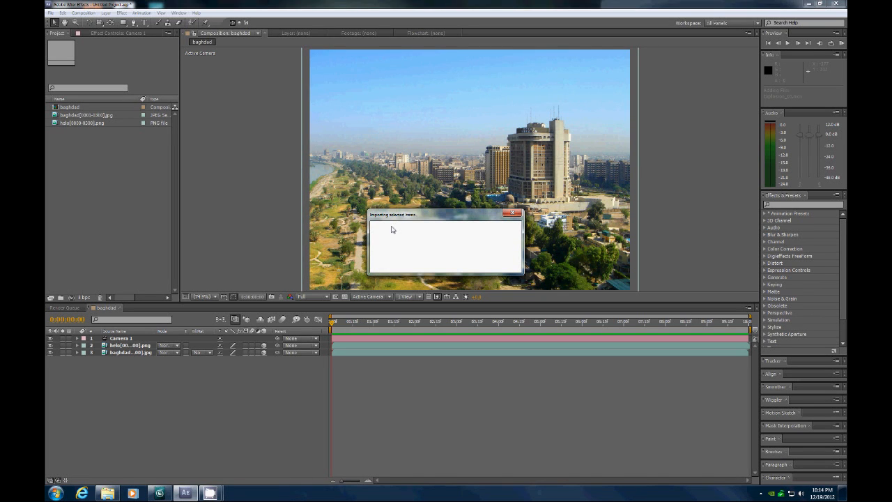
Add Explosion_01.mov to the baghdad composition from the first frame and scale it down to about 28%
drag(74, 122, 429, 134)
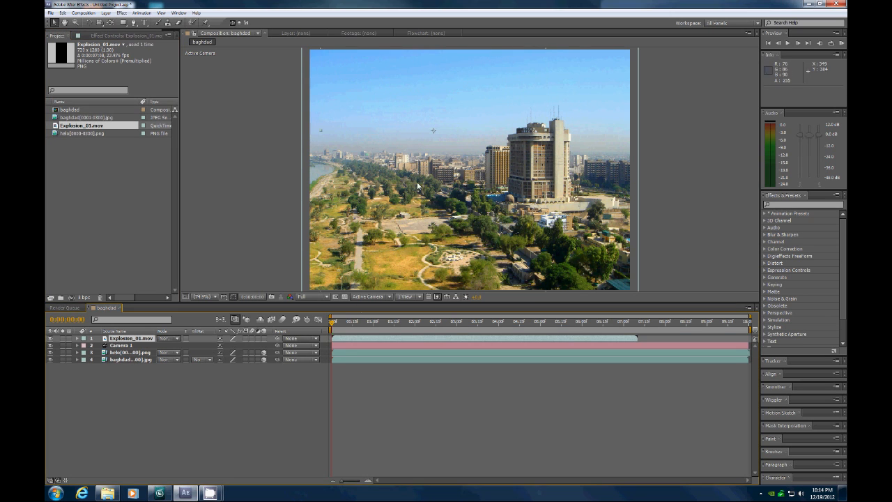
drag(332, 326, 282, 328)
click(161, 12)
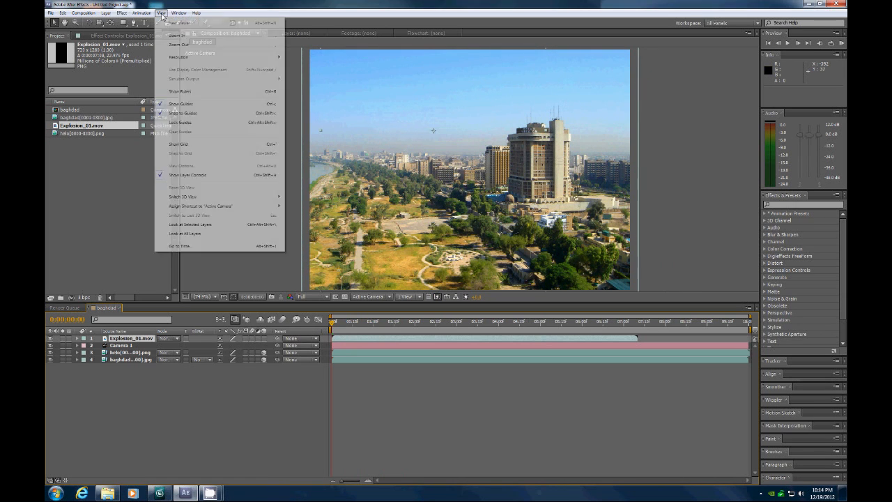
click(178, 32)
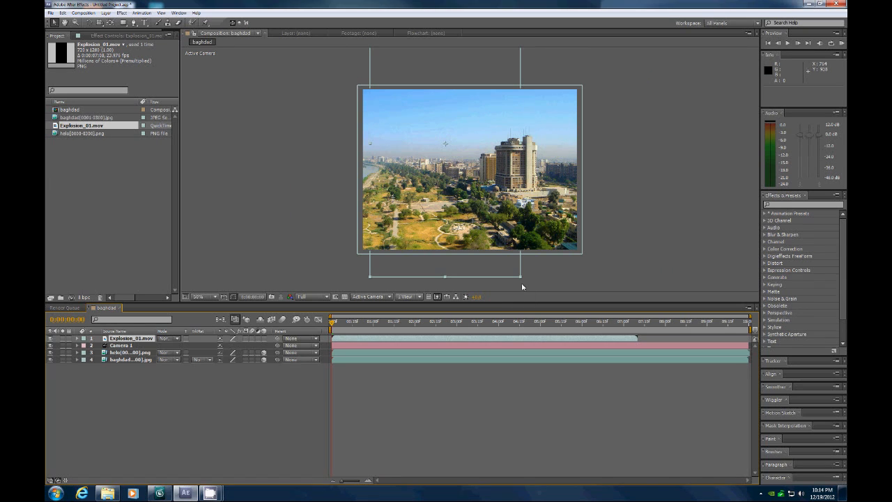
drag(519, 279, 467, 186)
Place the explosion at the base of the tall building, at position 836, 373, checking the fireball at 0:00:00:15
mouse_move(333, 322)
mouse_down()
mouse_move(349, 322)
mouse_move(334, 322)
mouse_up()
drag(447, 158, 510, 180)
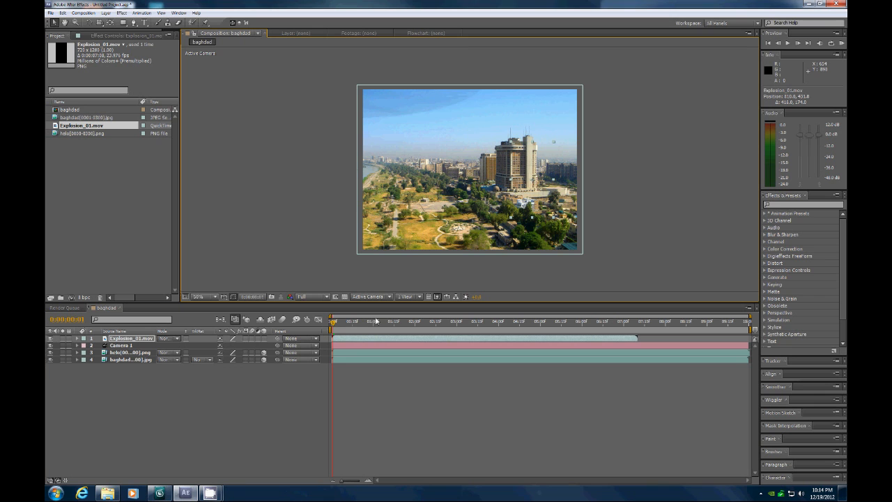
drag(334, 323, 352, 325)
drag(532, 204, 542, 183)
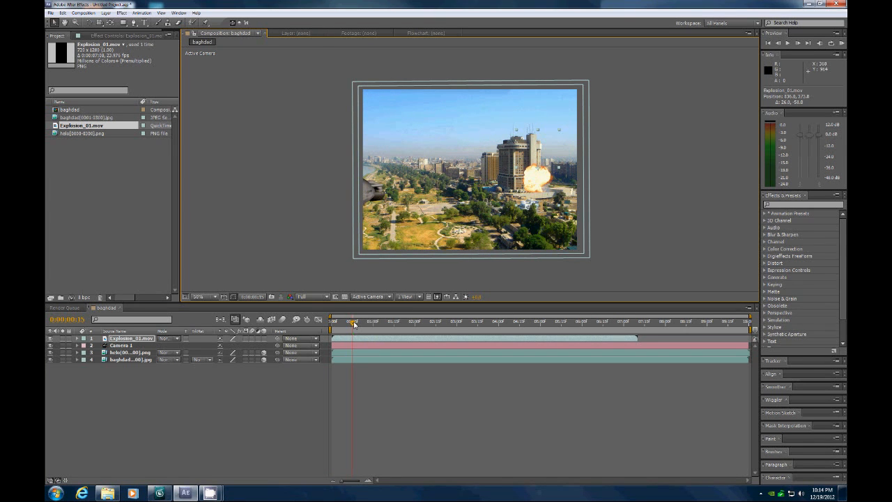
Shift the Explosion_01.mov layer in time so that it starts at 0:00:01:19
drag(354, 325, 399, 325)
drag(356, 343, 414, 337)
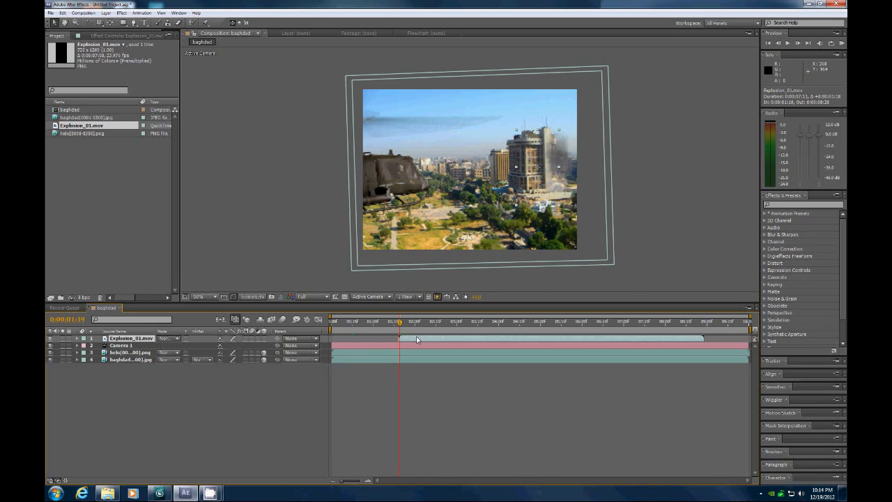
mouse_move(399, 323)
mouse_down()
mouse_move(417, 323)
mouse_move(400, 323)
mouse_up()
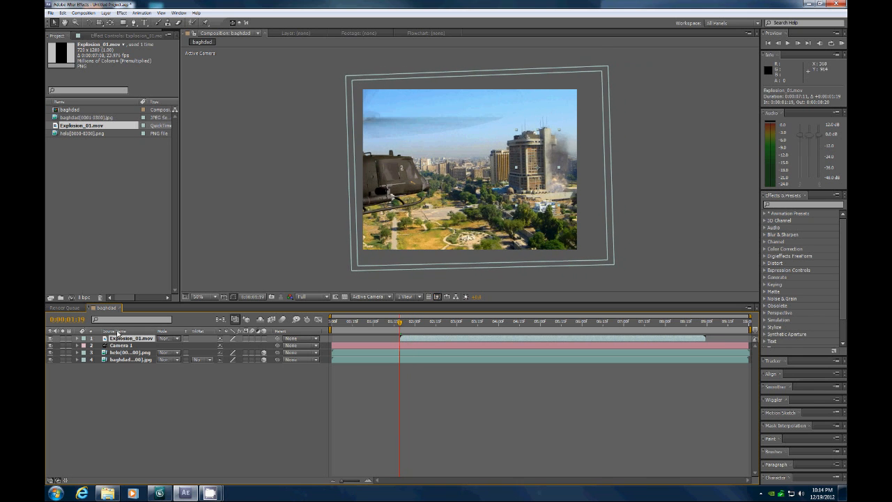
Reveal the explosion layer's Transform properties and reposition the fireball beside the tall building at 0:00:02:01, to about 974, 379
click(76, 339)
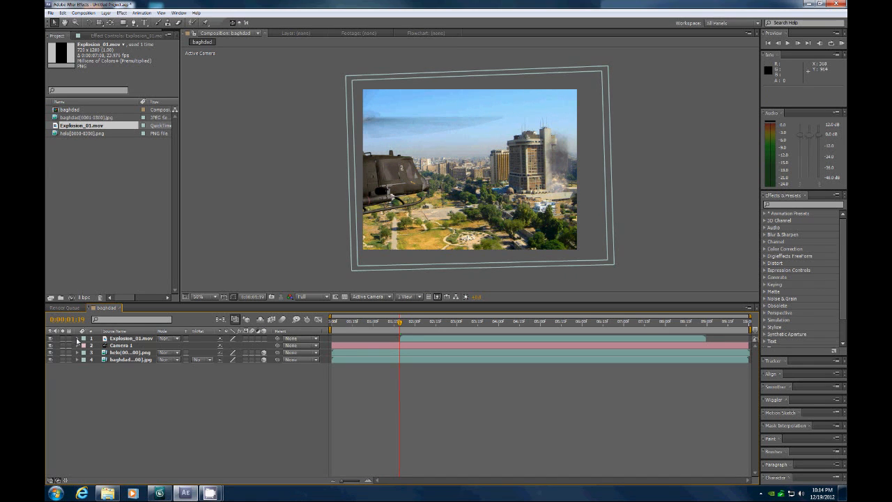
click(77, 338)
click(85, 345)
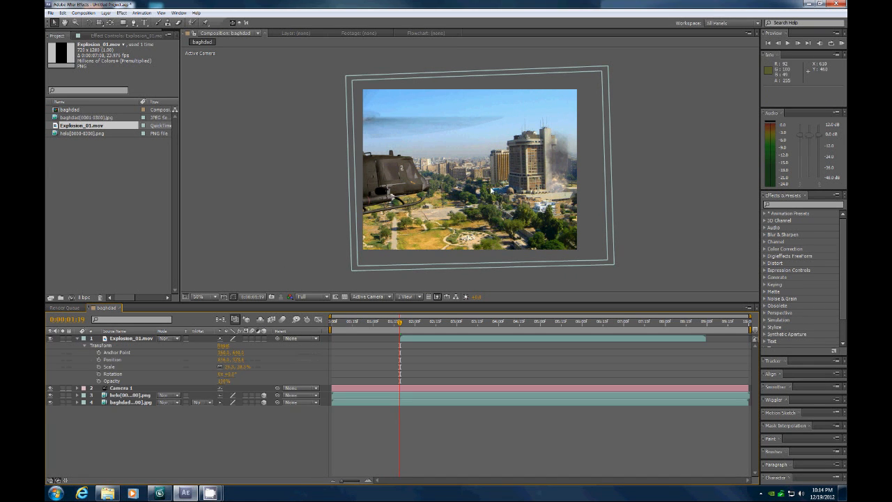
click(131, 338)
drag(538, 170, 549, 187)
drag(401, 323, 418, 322)
drag(548, 189, 572, 178)
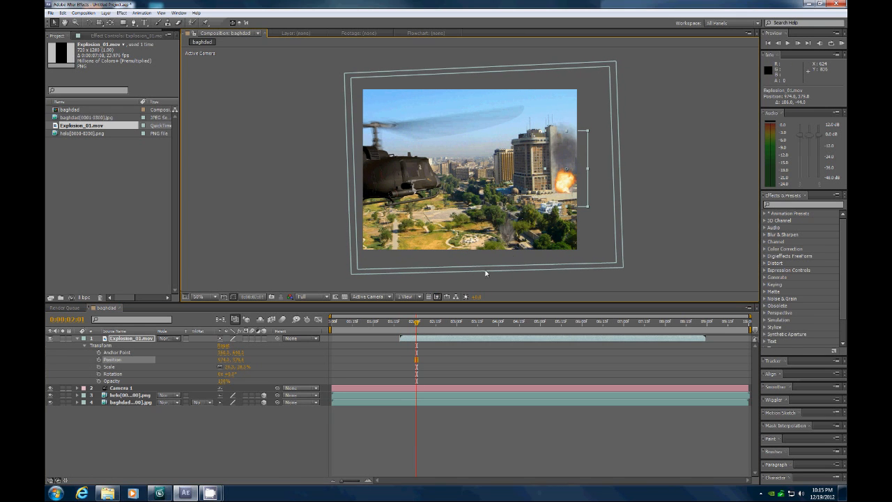
Move the explosion to position 940, 389 at 0:00:01:19 and set its first Position keyframe there
drag(416, 323, 399, 327)
drag(568, 173, 560, 177)
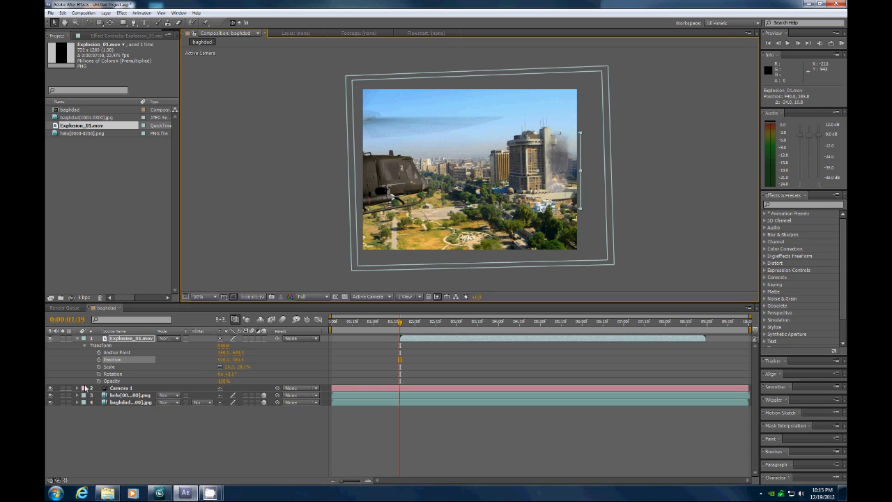
click(99, 360)
Keyframe the explosion's Position to 962, 381 at 0:00:02:03 and 978, 401 at 0:00:03:06 to follow the building
drag(401, 324, 424, 319)
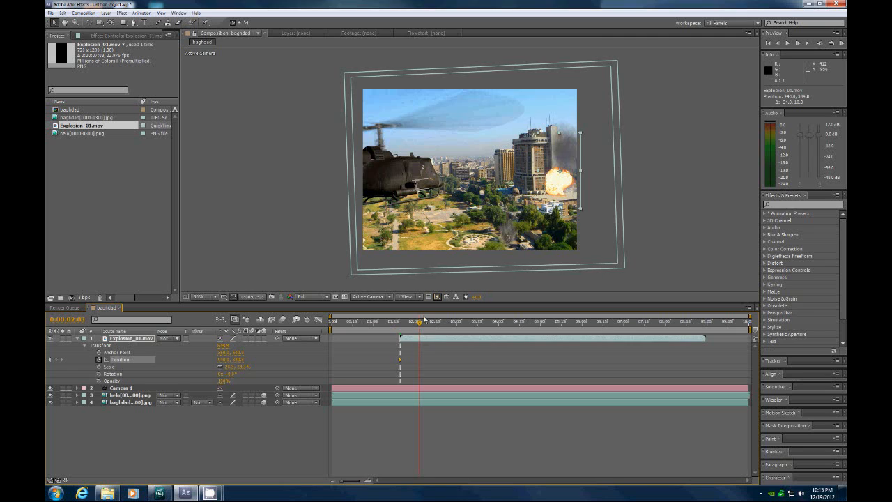
drag(549, 187, 557, 184)
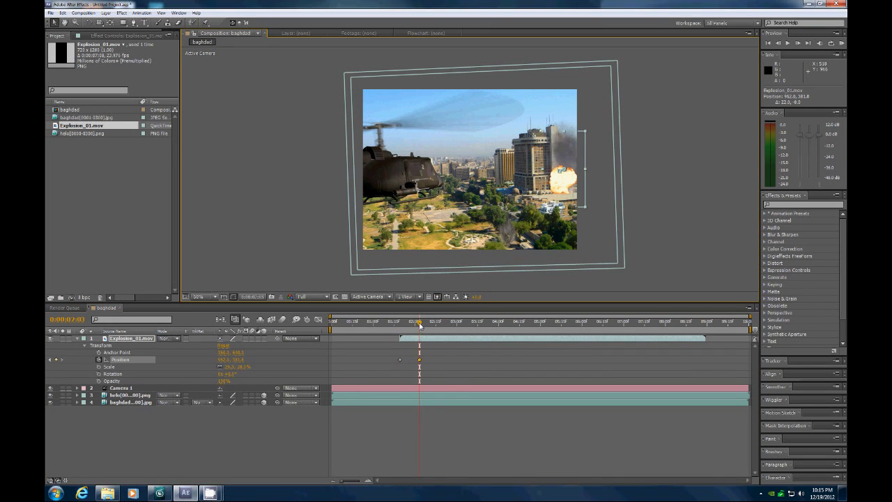
drag(420, 325, 464, 323)
drag(559, 178, 568, 195)
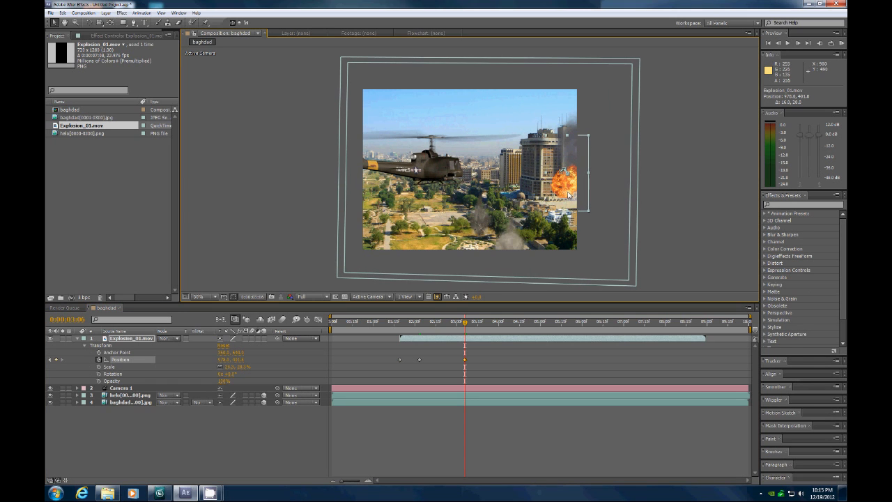
Set Opacity keyframes at 100% on the explosion layer at 0:00:01:19 and 0:00:02:09
drag(466, 324, 402, 338)
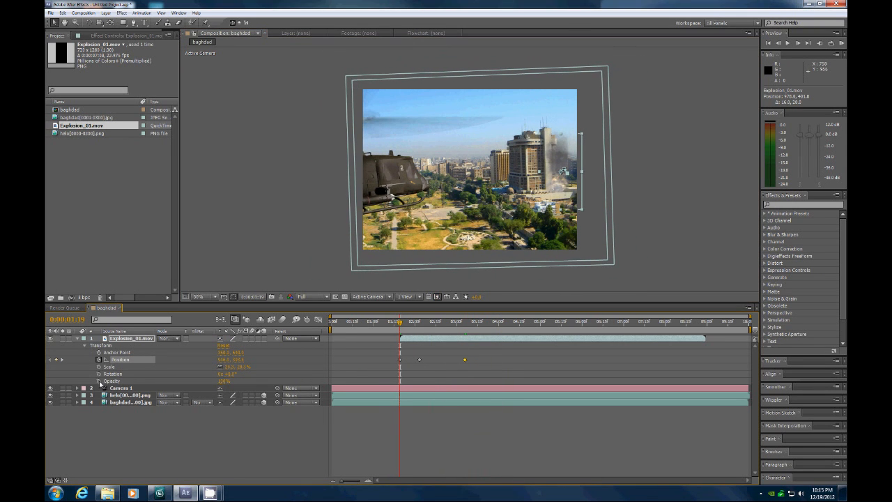
click(99, 380)
drag(402, 325, 428, 325)
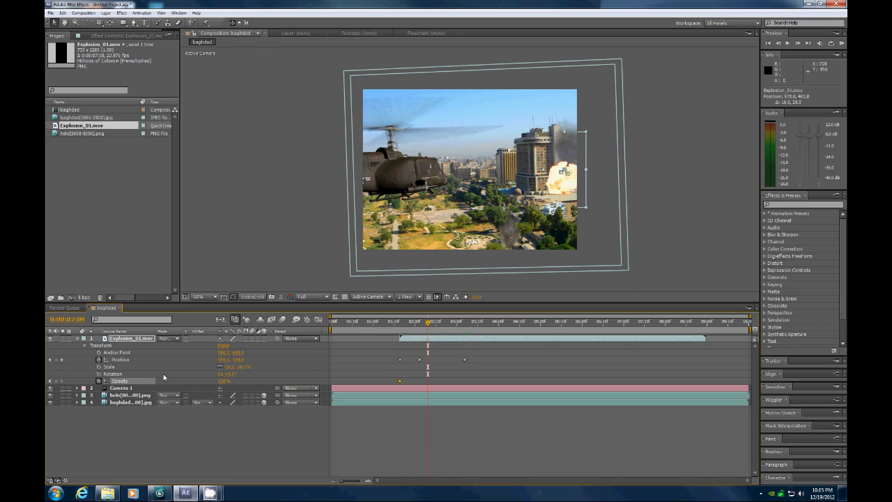
right_click(136, 384)
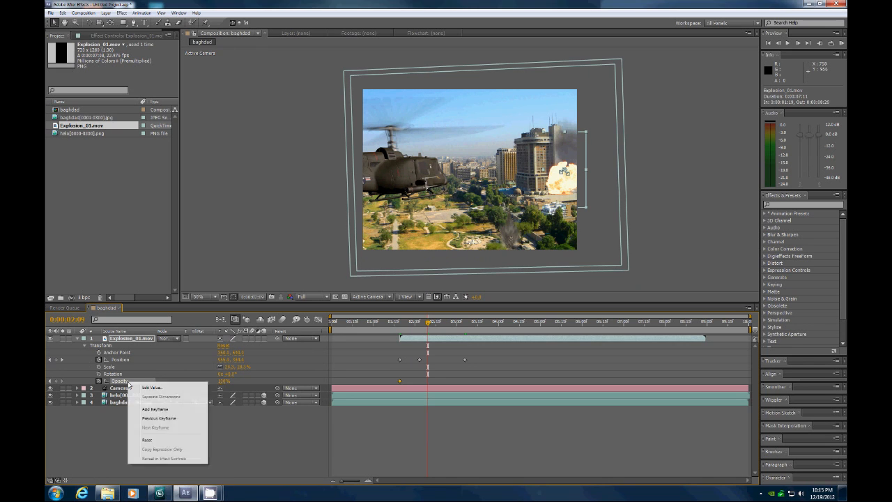
click(155, 409)
Hold the explosion's Opacity at 100% with a keyframe at 0:00:03:18, and fade it to 0% at 0:00:04:08
drag(428, 324, 479, 330)
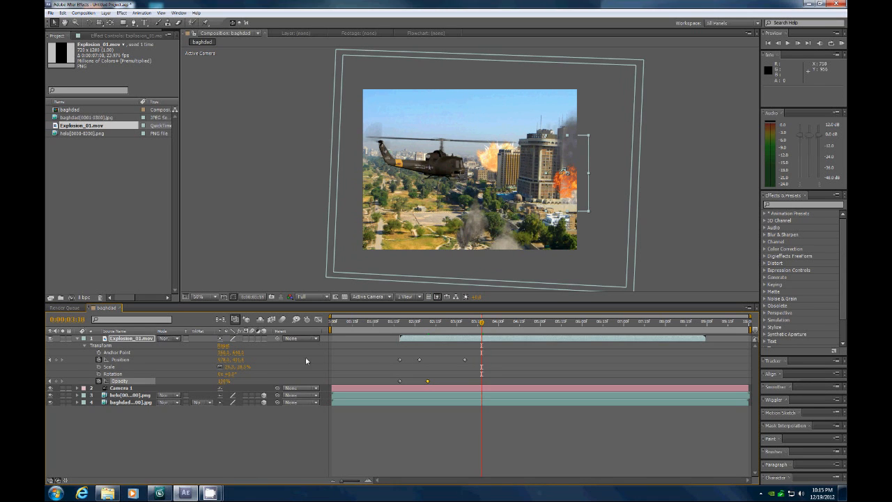
right_click(122, 382)
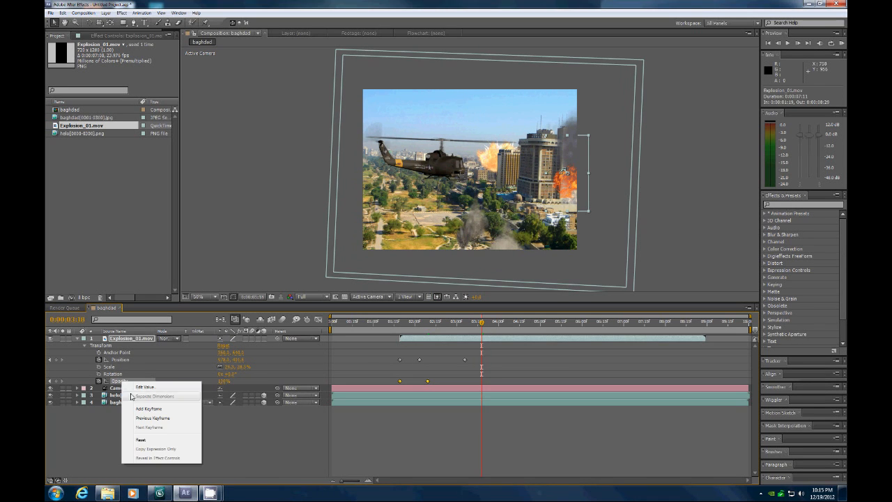
click(146, 409)
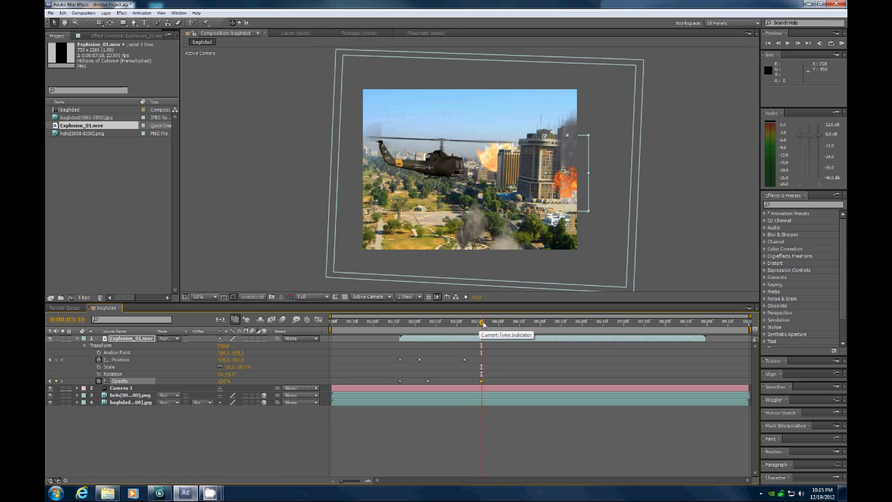
drag(478, 327, 509, 327)
drag(222, 380, 189, 383)
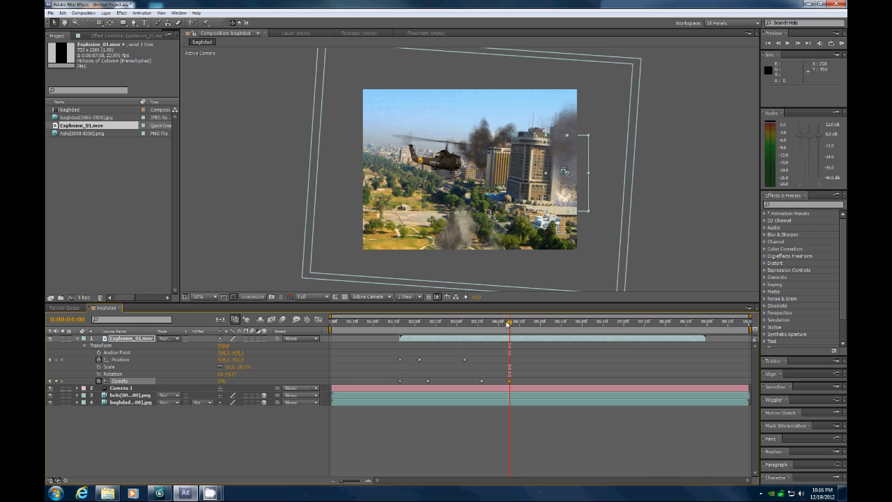
At 0:00:02:09, keyframe the explosion's Position to about 988, 382 and rotate the layer to -4.9°
drag(511, 324, 428, 331)
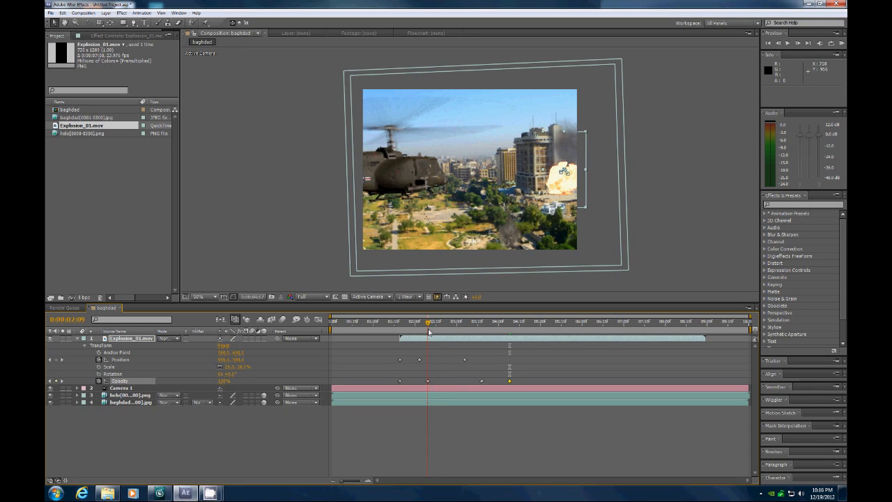
drag(558, 189, 565, 189)
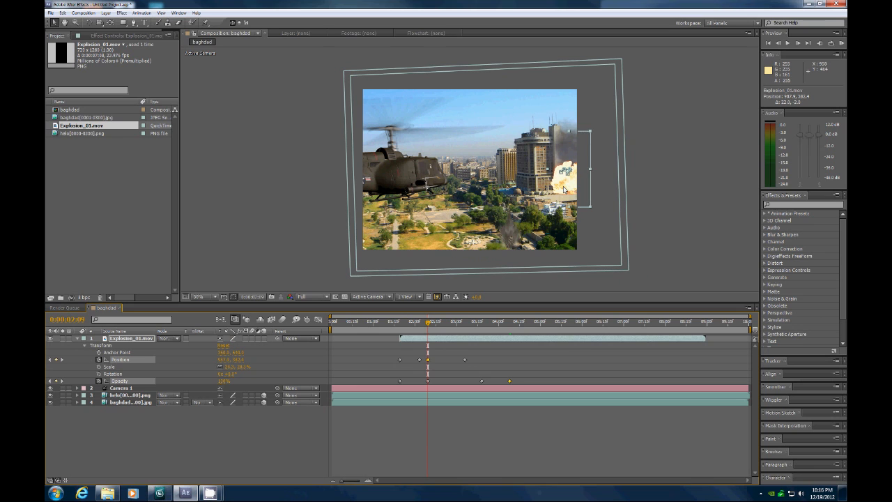
click(89, 23)
drag(592, 134, 590, 132)
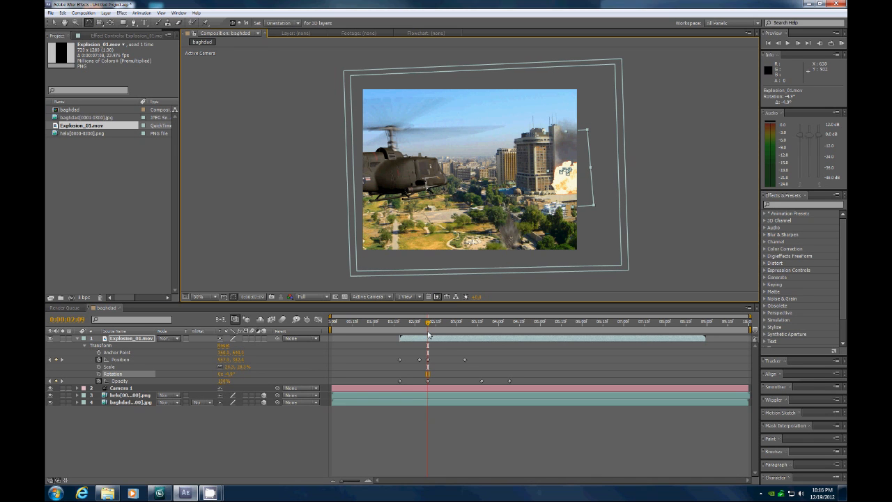
Collapse the explosion layer's properties and preview the composition from 0:00:00:00 with the frame fitted to the viewer
drag(429, 325, 245, 311)
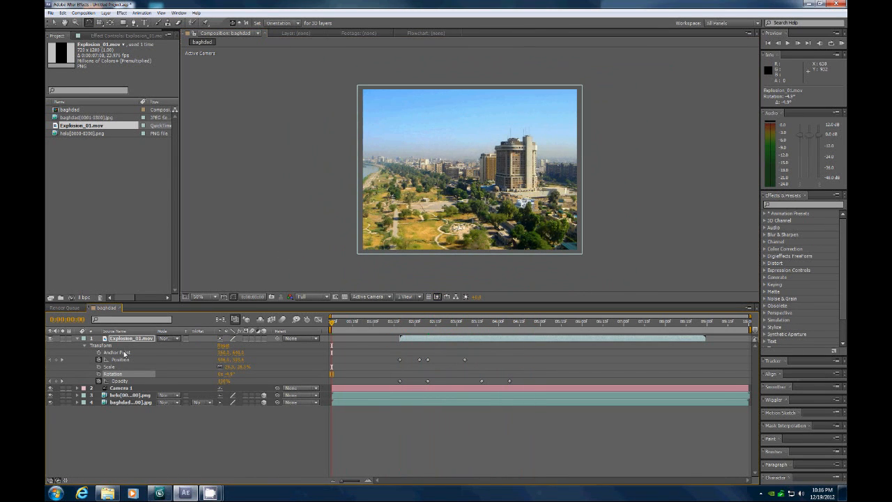
click(77, 338)
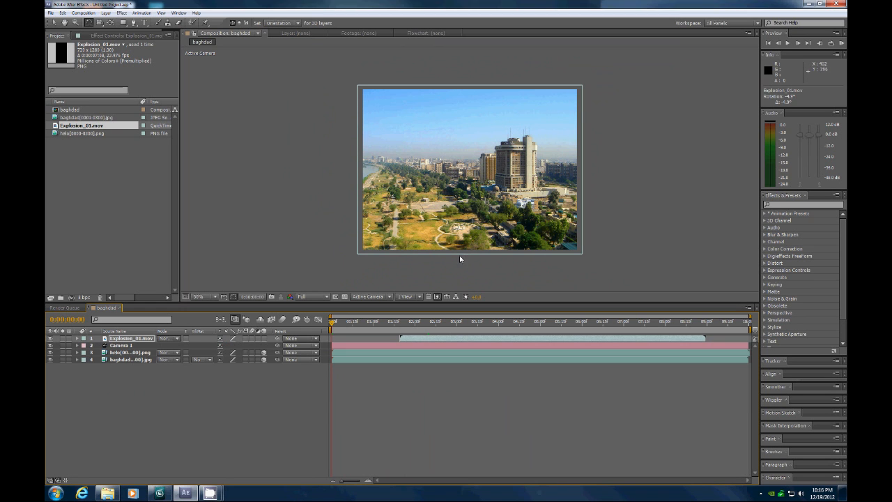
click(214, 298)
click(209, 317)
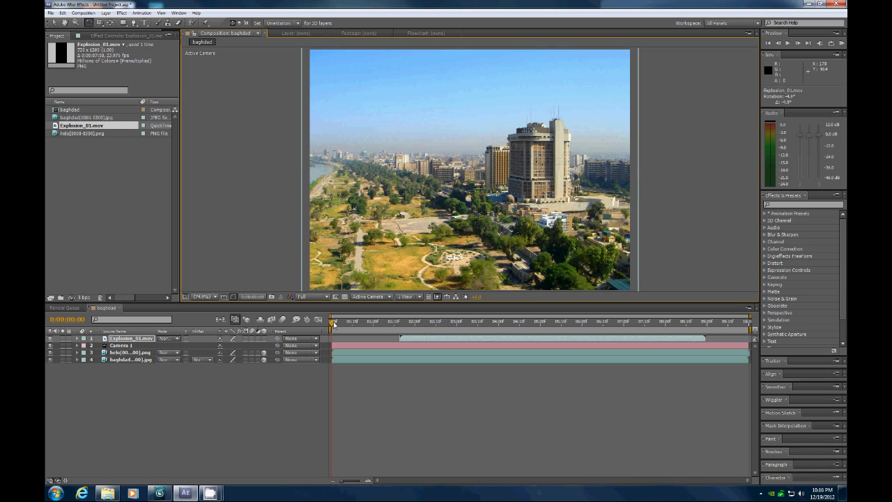
drag(341, 322, 307, 314)
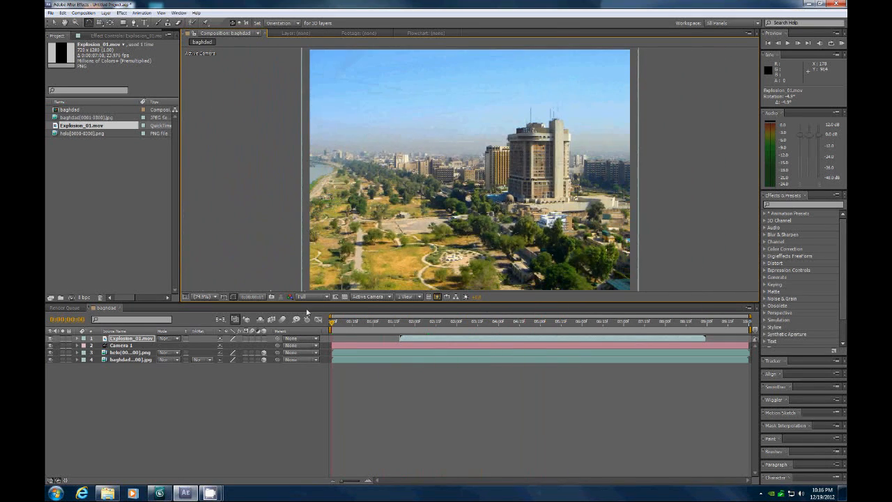
click(788, 42)
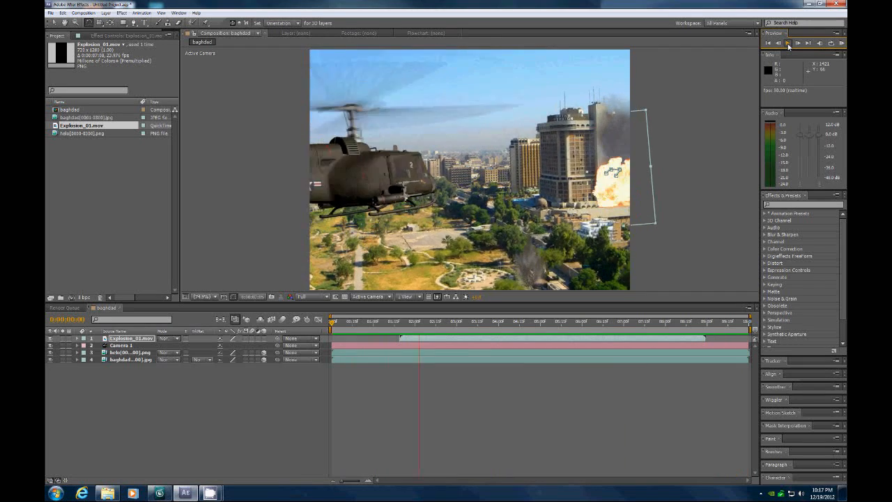
click(788, 44)
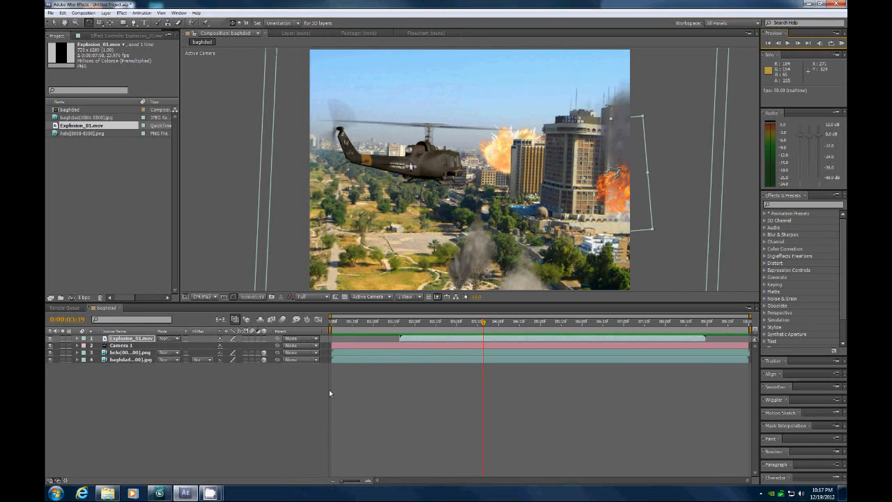